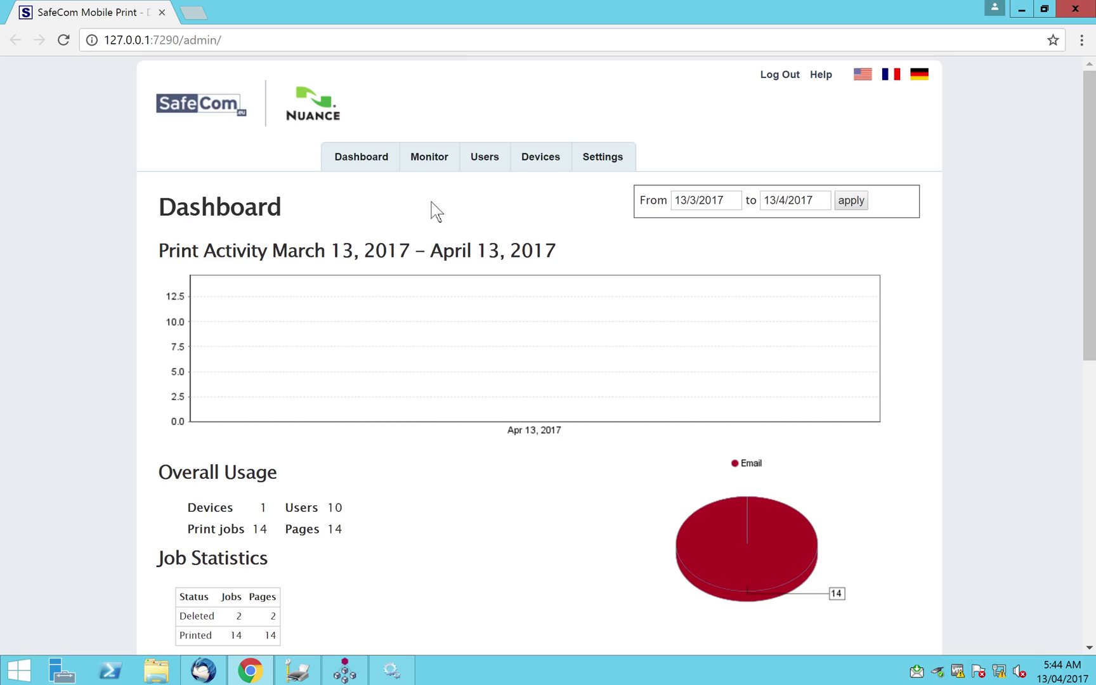
Check the Monitor and Users pages, then open the Add New Device form under Devices
{"action": "left_click", "coordinate": [368, 159]}
{"action": "left_click", "coordinate": [420, 158]}
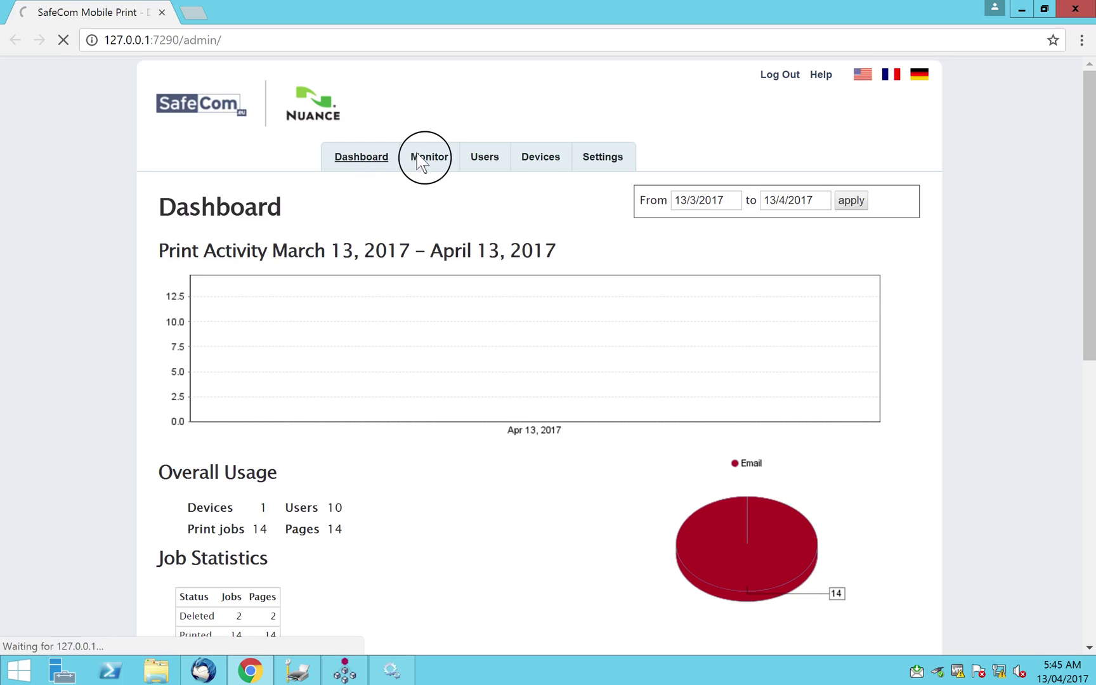
{"action": "left_click", "coordinate": [477, 156]}
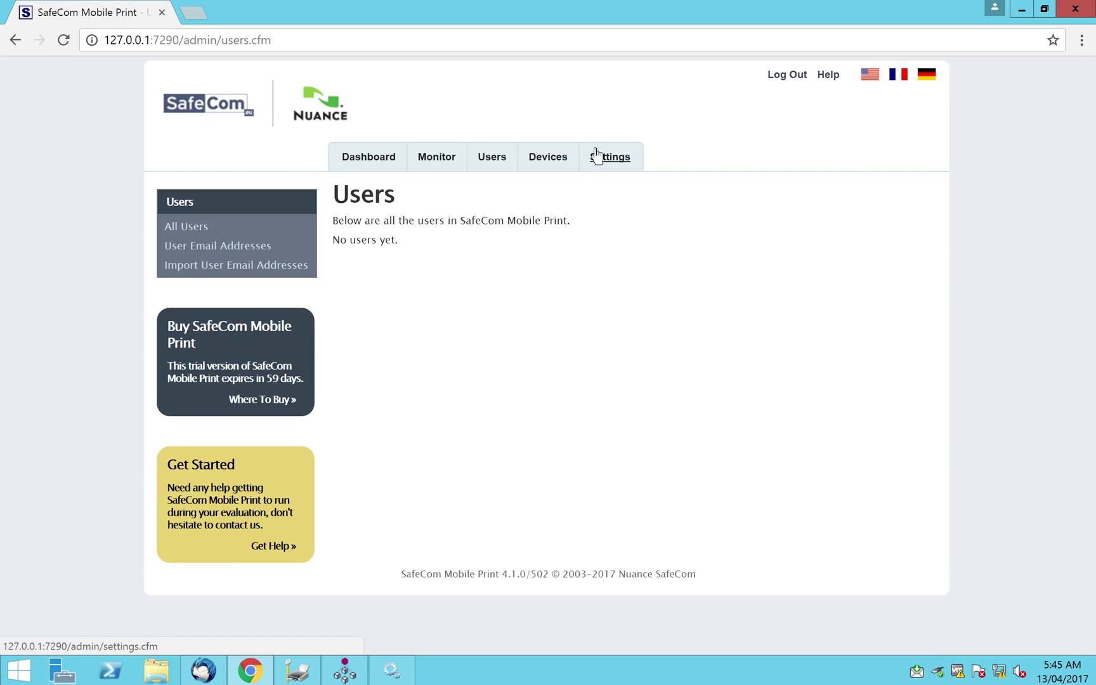
{"action": "left_click", "coordinate": [545, 157]}
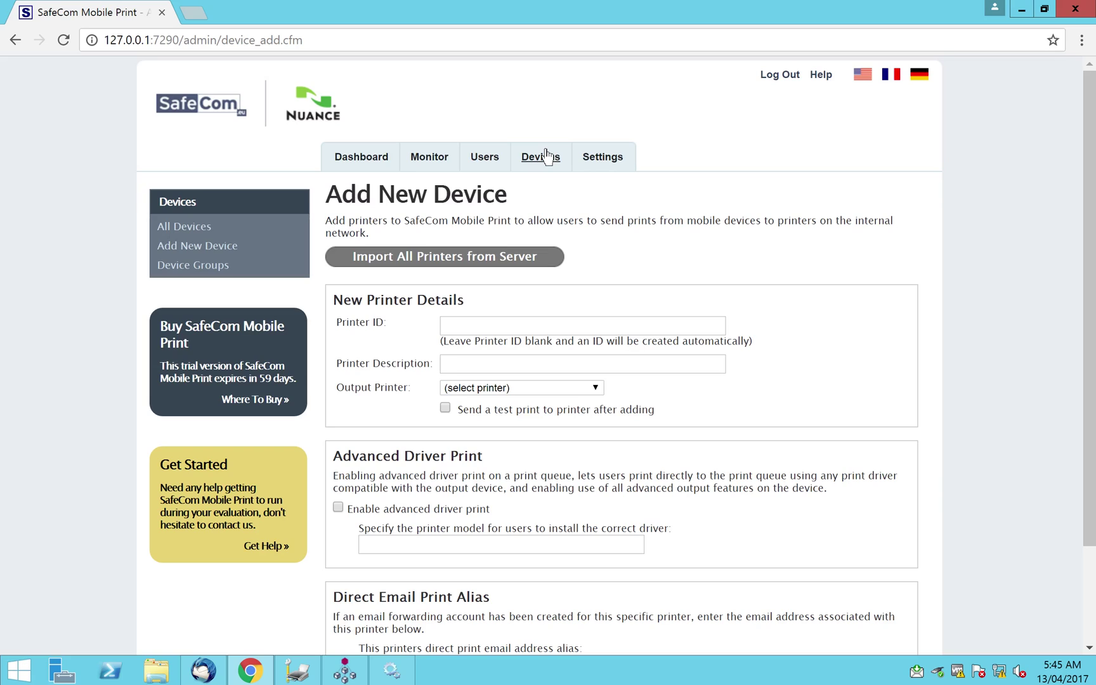
Choose Safecom PullPrint as the new device's output printer
{"action": "left_click", "coordinate": [584, 390]}
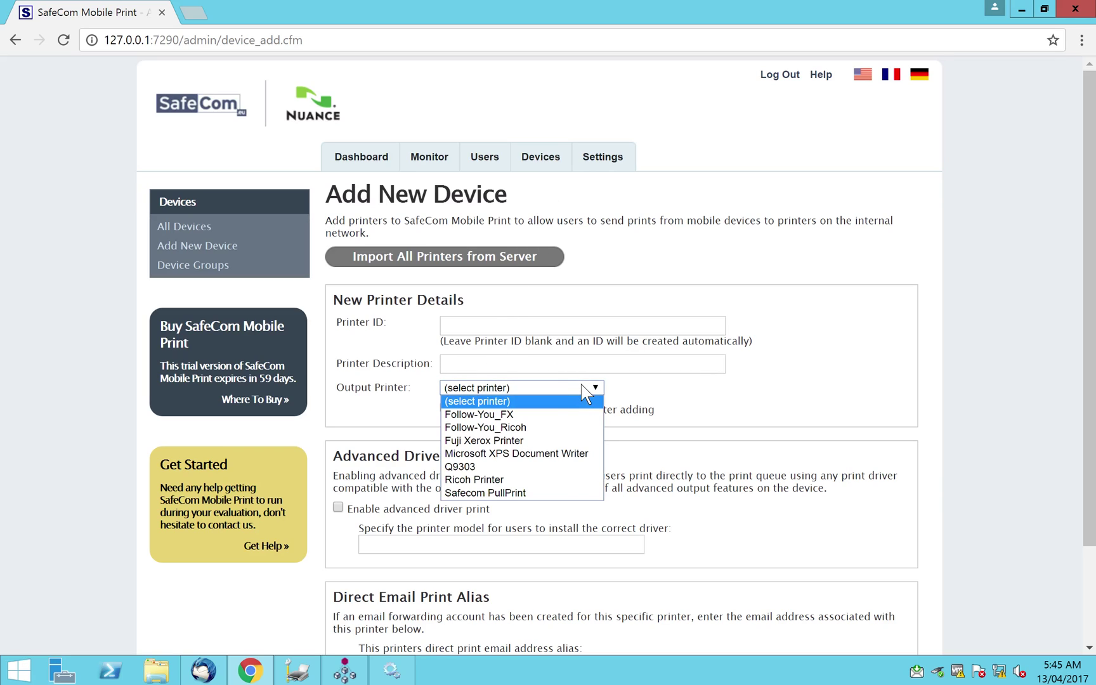
{"action": "left_click", "coordinate": [505, 493]}
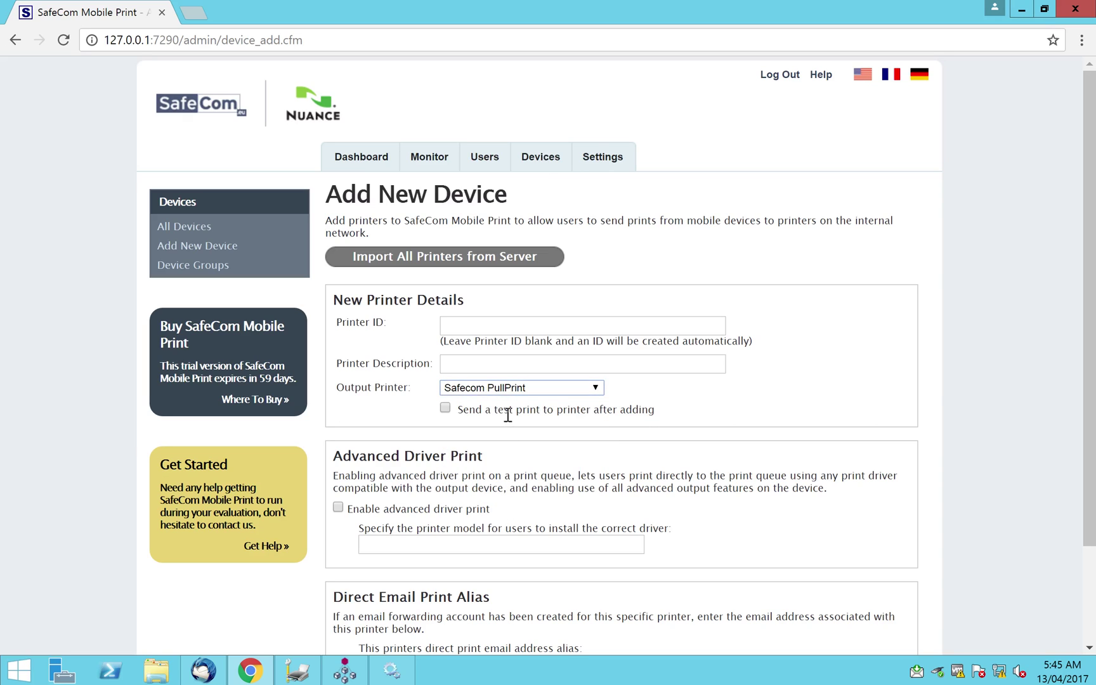
{"action": "left_click", "coordinate": [296, 669]}
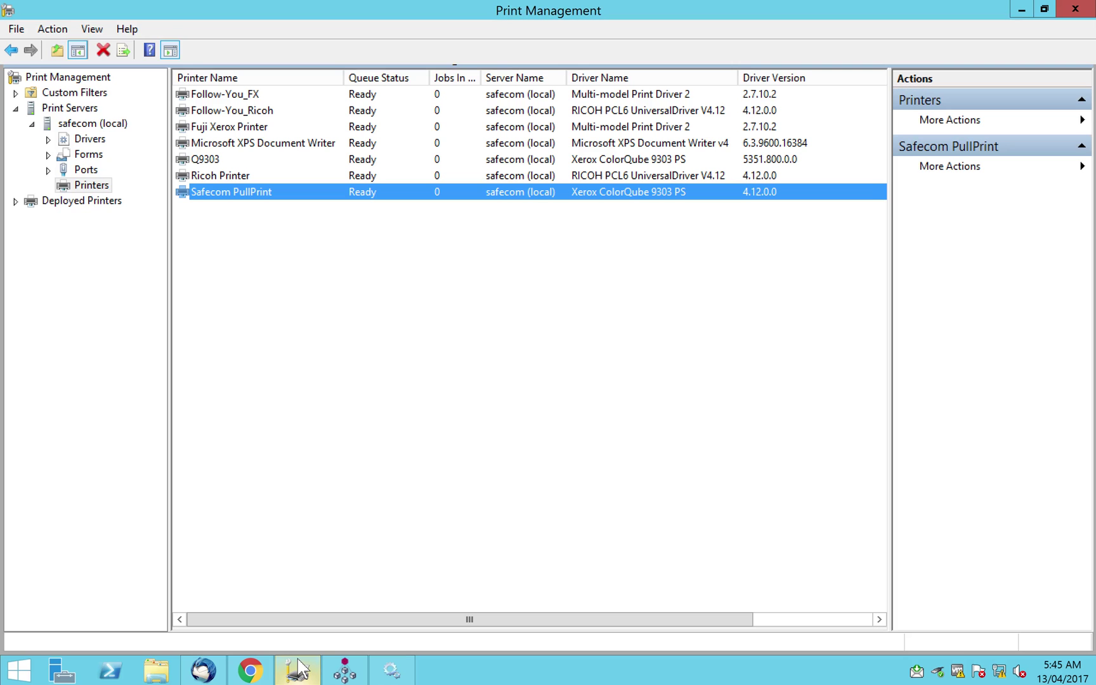
{"action": "left_click", "coordinate": [298, 669]}
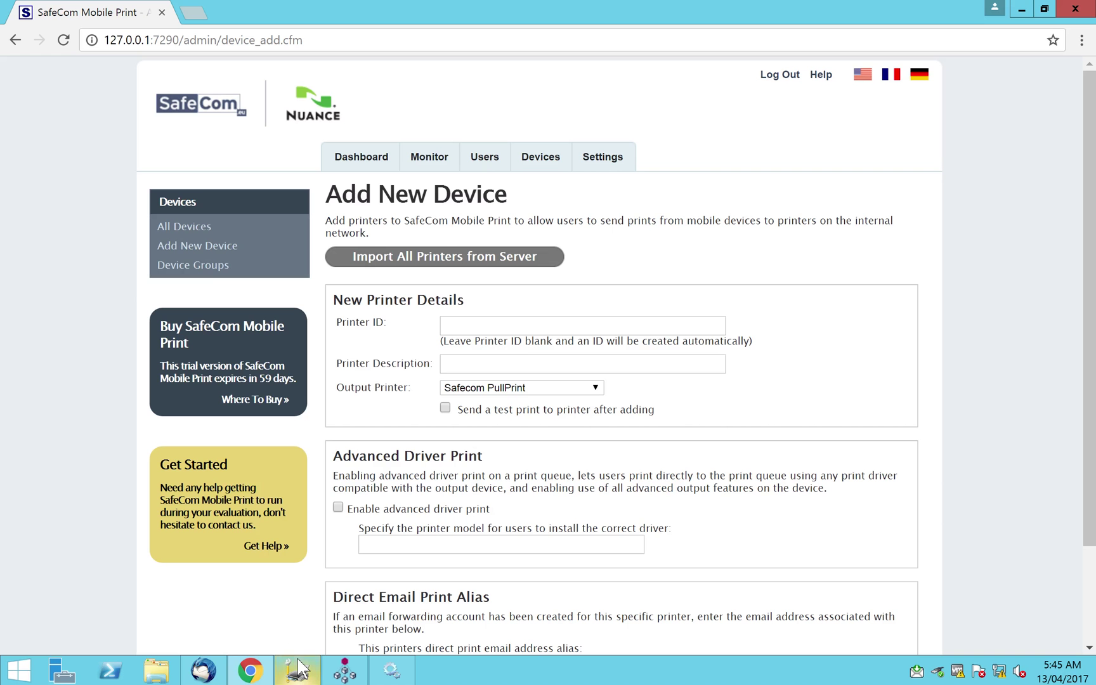
Enter the description 'Safecom Pull' and add the new printer
{"action": "left_click", "coordinate": [511, 365]}
{"action": "type", "text": "Sa"}
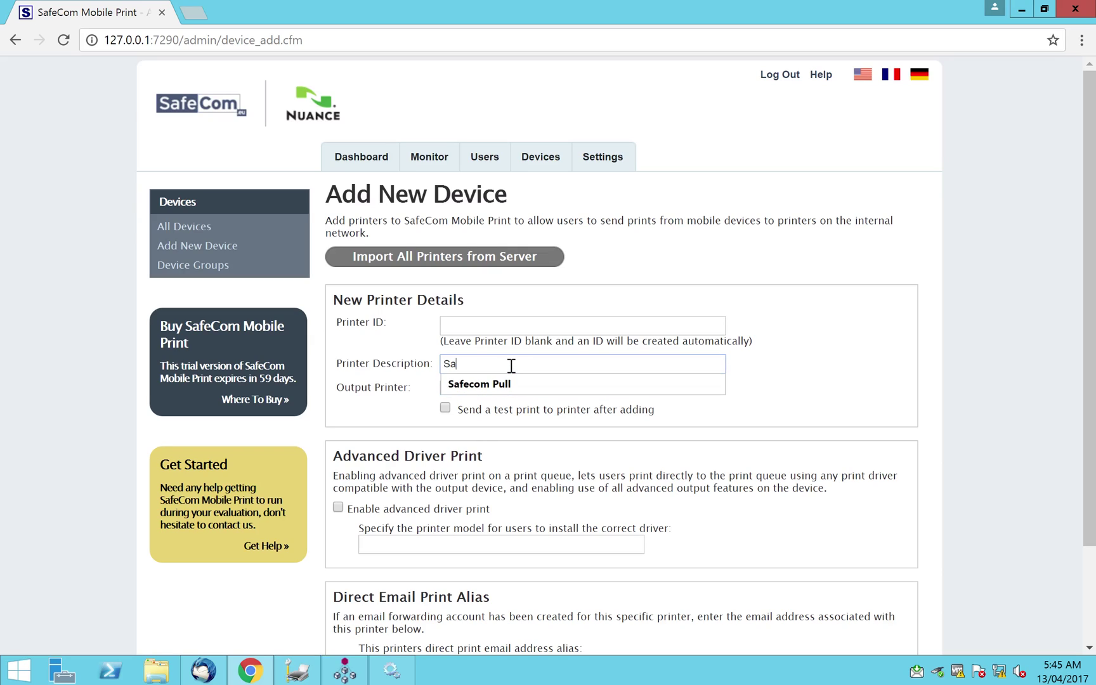
{"action": "left_click", "coordinate": [507, 383]}
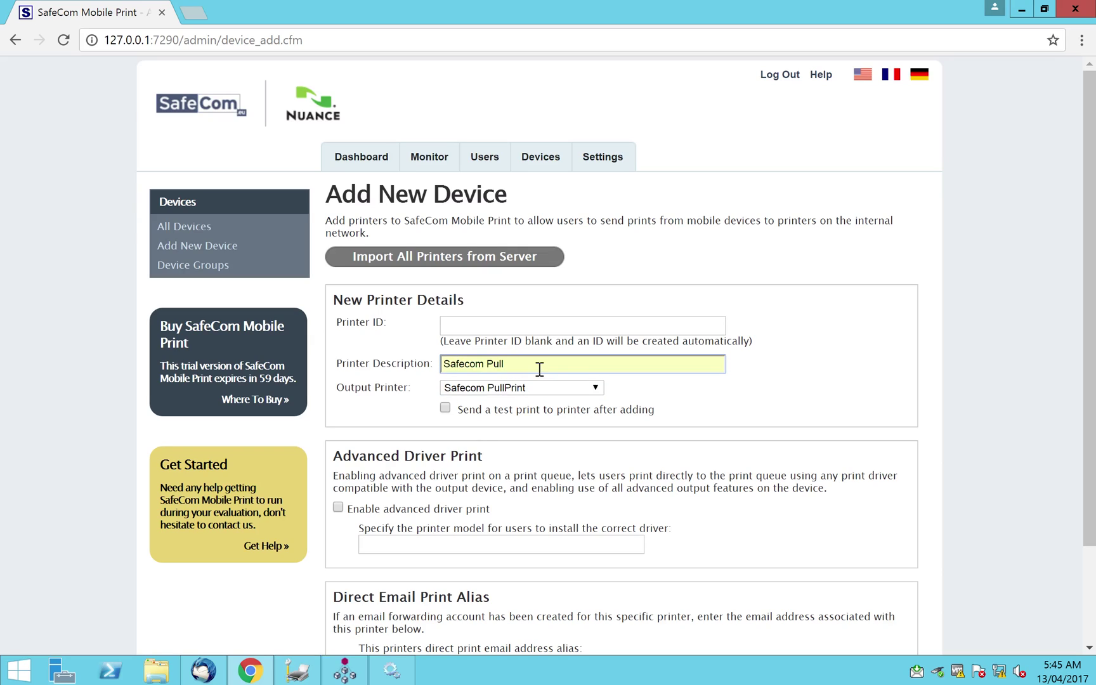
{"action": "left_click_drag", "start_coordinate": [1084, 404], "coordinate": [1070, 454]}
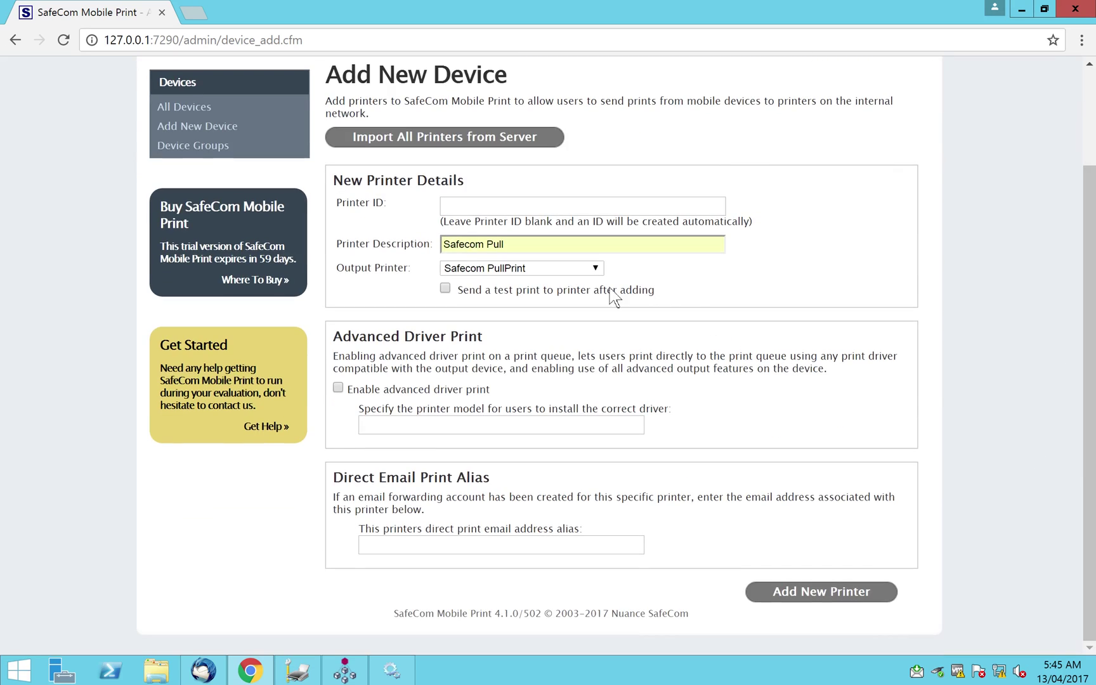
{"action": "left_click", "coordinate": [800, 588]}
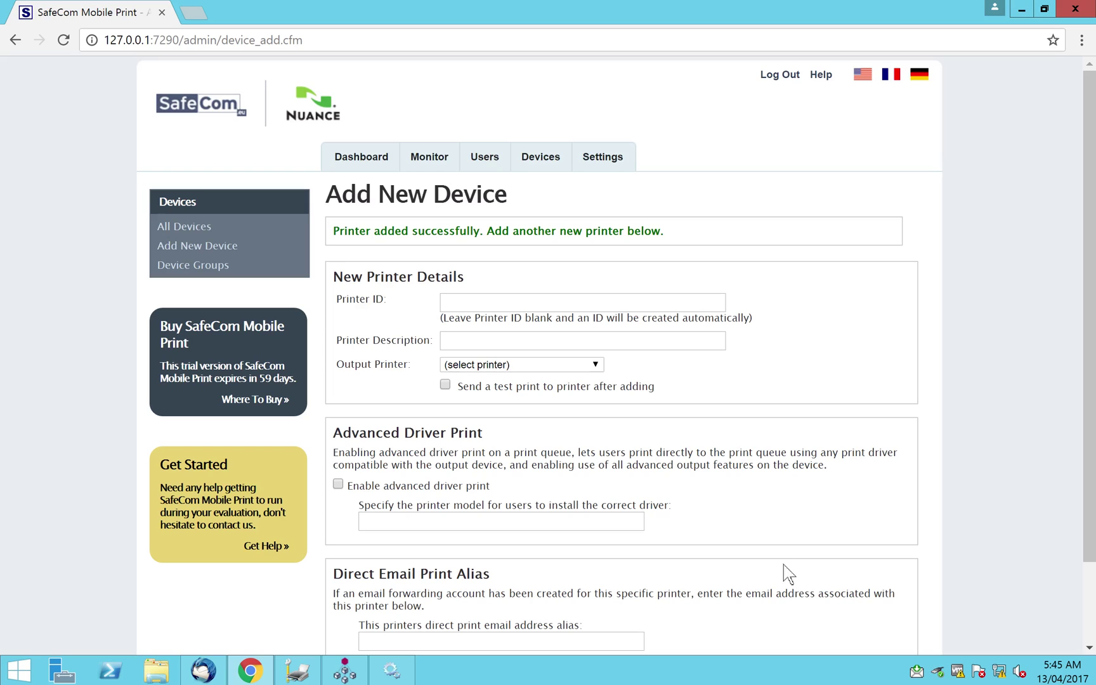
Open the Outgoing Mail settings via Settings and Notification, showing server 192.168.0.75 on port 25
{"action": "left_click", "coordinate": [591, 156]}
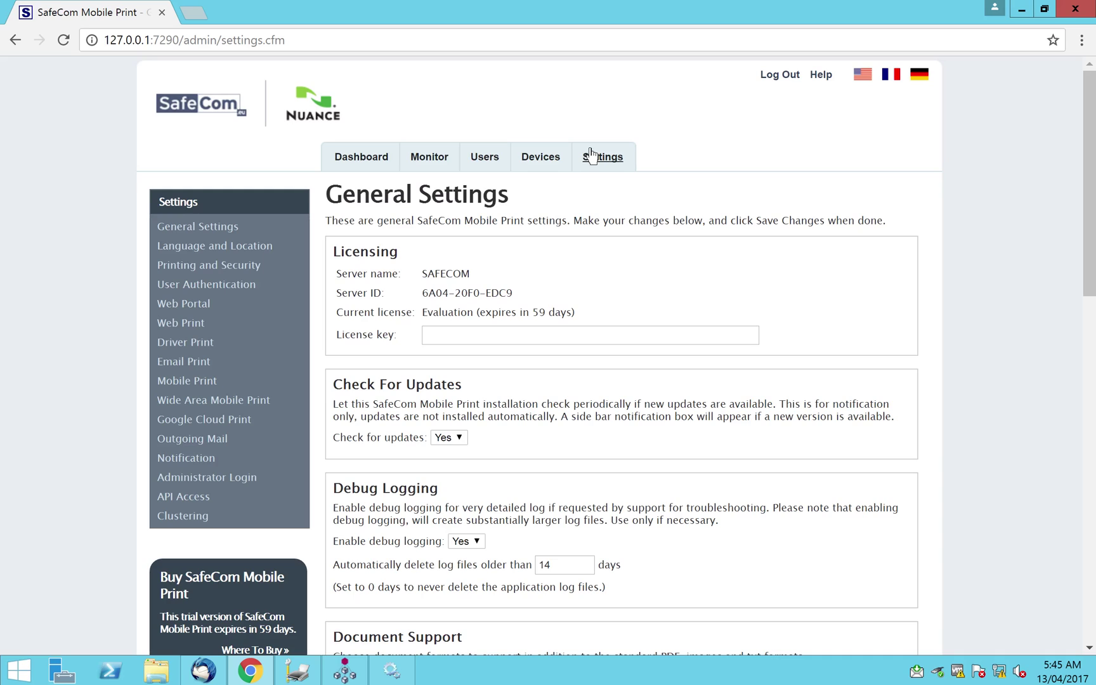
{"action": "left_click_drag", "start_coordinate": [1086, 203], "coordinate": [1083, 216]}
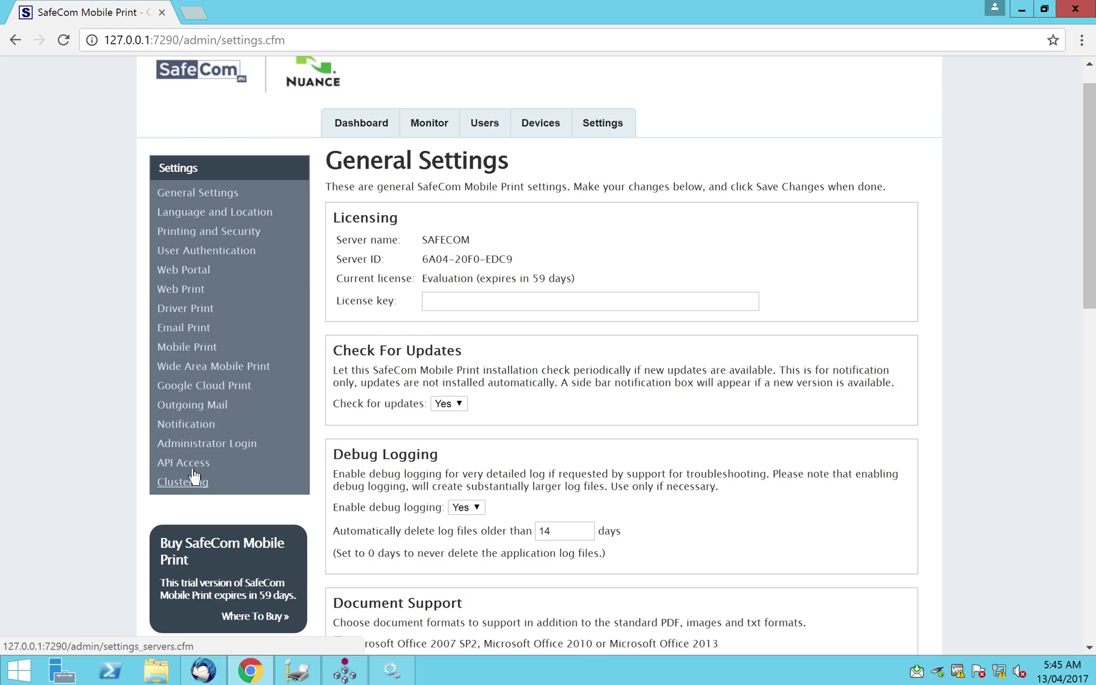
{"action": "left_click", "coordinate": [193, 421]}
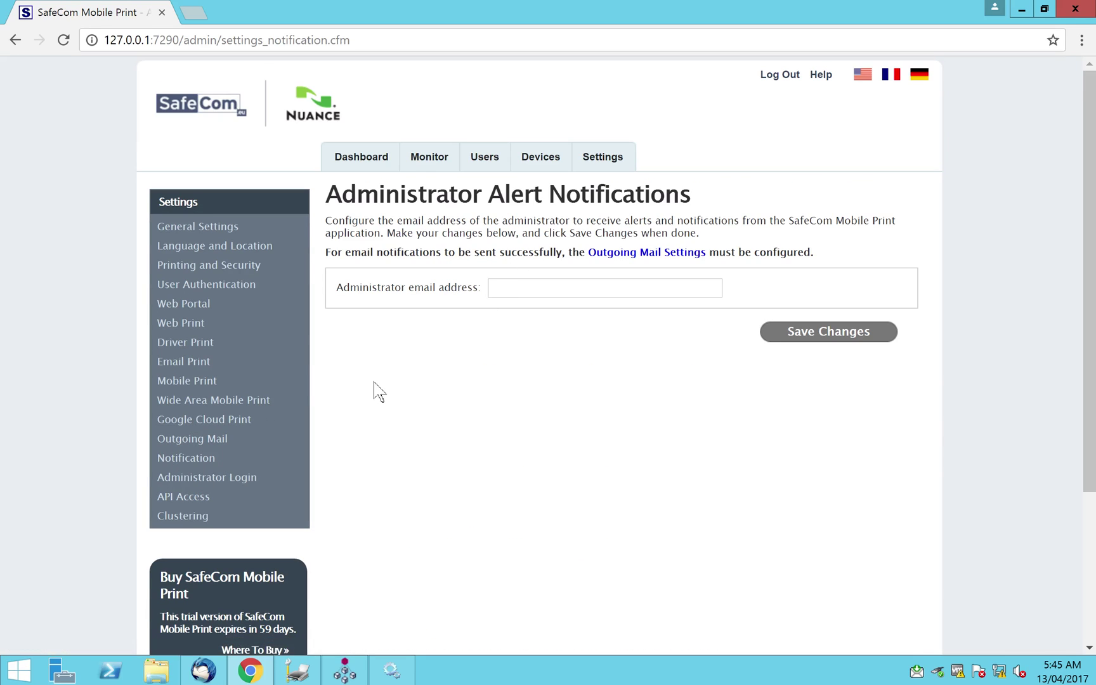
{"action": "left_click", "coordinate": [206, 431]}
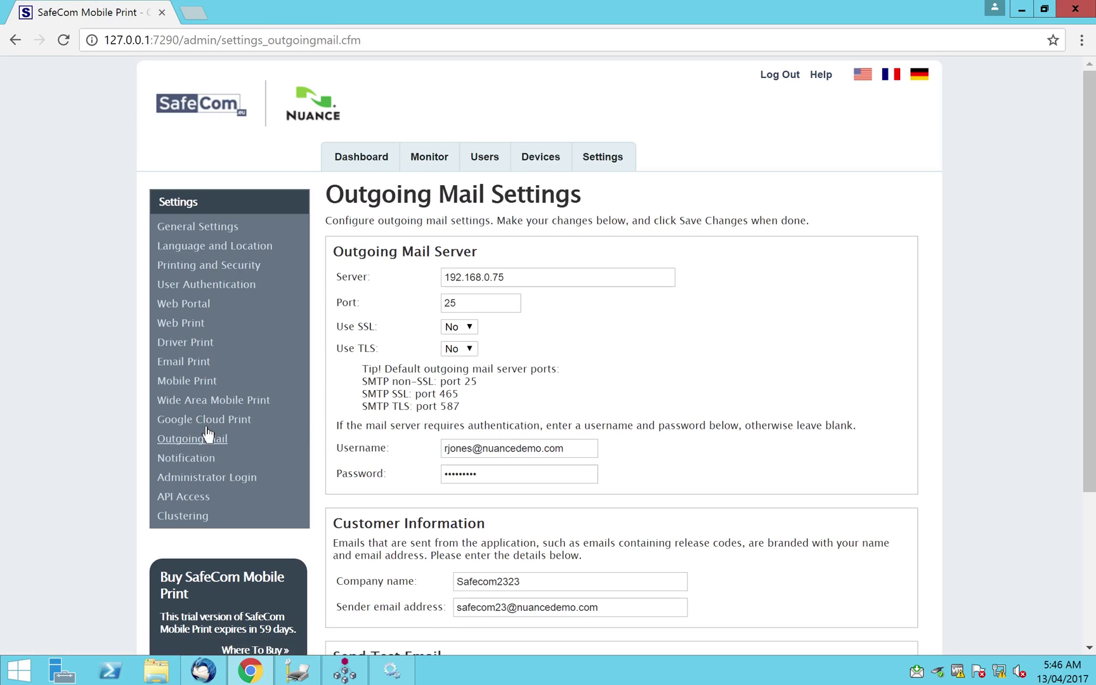
Enable Send test email and save the outgoing mail settings
{"action": "left_click_drag", "start_coordinate": [1080, 308], "coordinate": [1079, 320]}
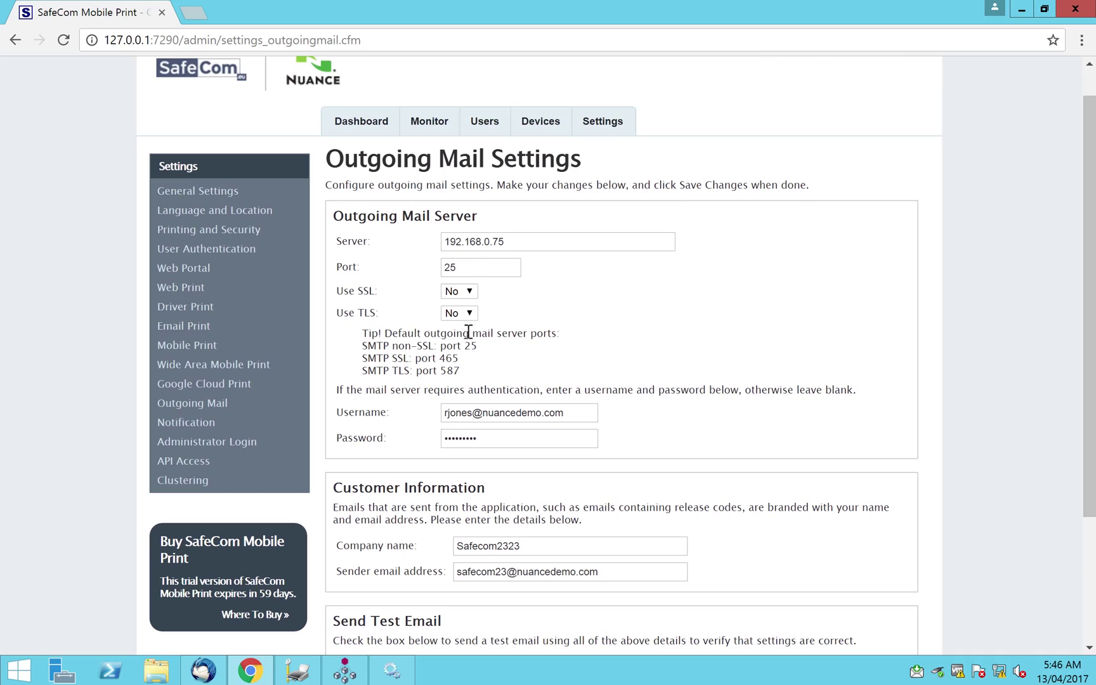
{"action": "left_click_drag", "start_coordinate": [1079, 283], "coordinate": [1080, 348]}
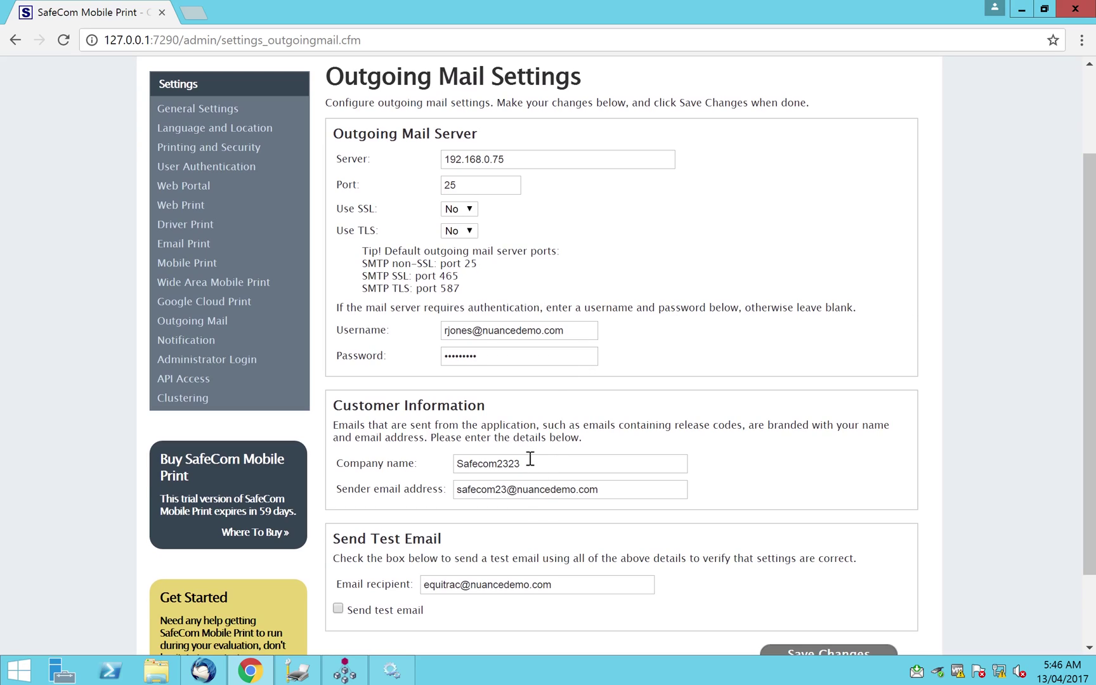
{"action": "left_click", "coordinate": [336, 610]}
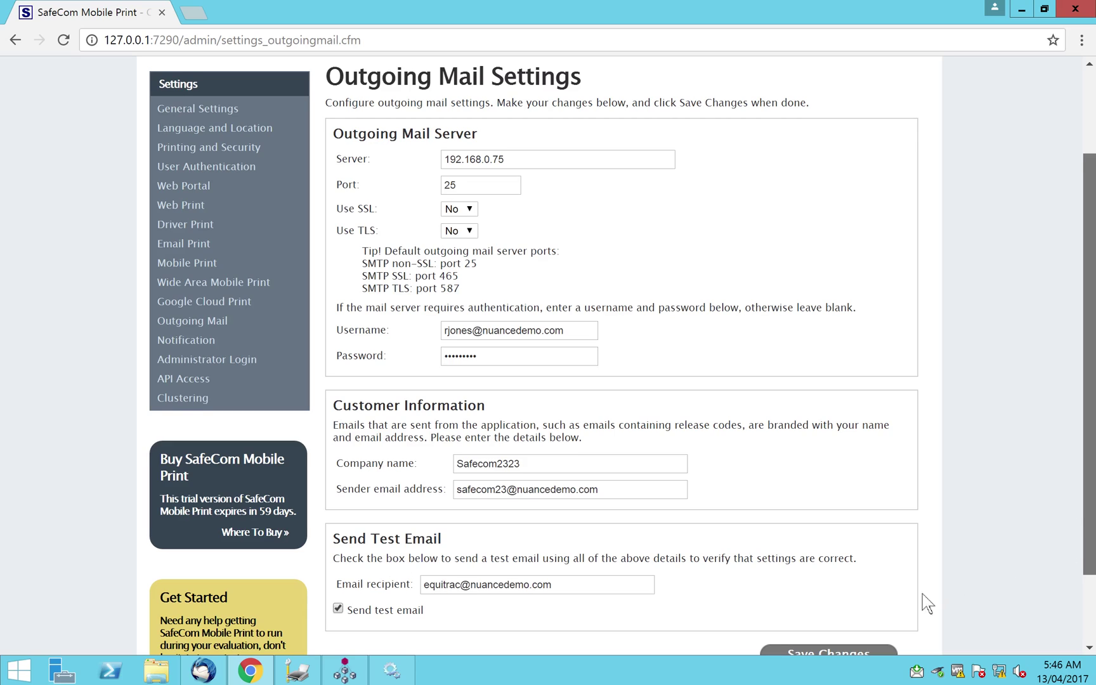
{"action": "scroll", "coordinate": [912, 612], "scroll_direction": "down", "scroll_amount": 1}
{"action": "left_click", "coordinate": [849, 631]}
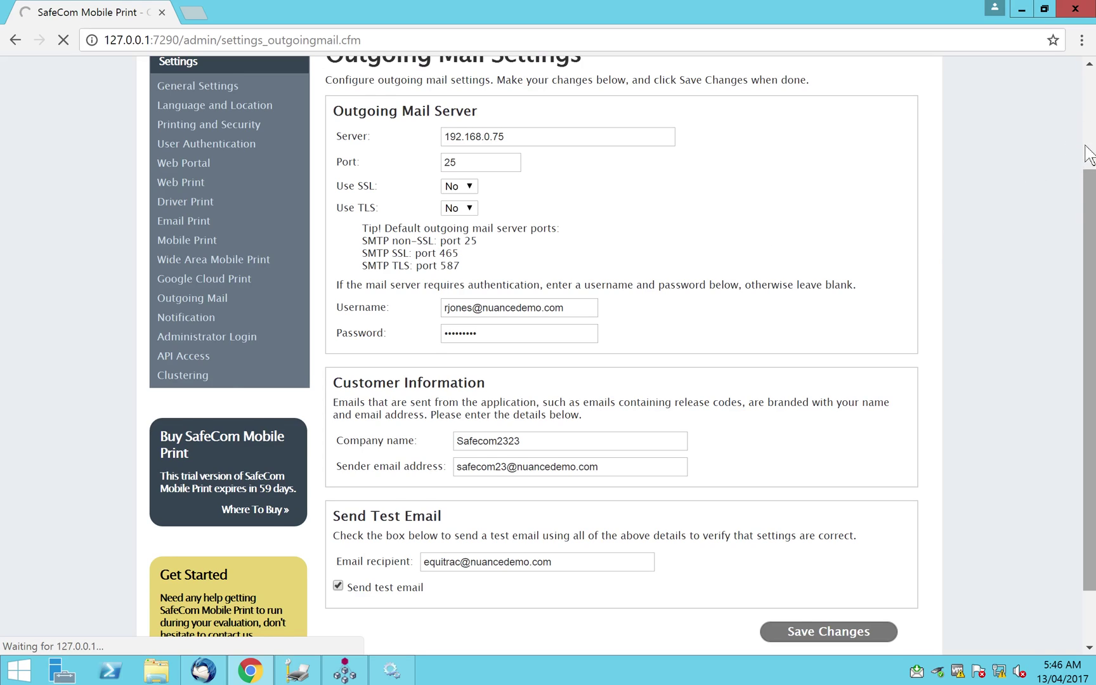
Open the Email Print settings page
{"action": "scroll", "coordinate": [1086, 155], "scroll_direction": "up", "scroll_amount": 1}
{"action": "scroll", "coordinate": [1078, 122], "scroll_direction": "up", "scroll_amount": 1}
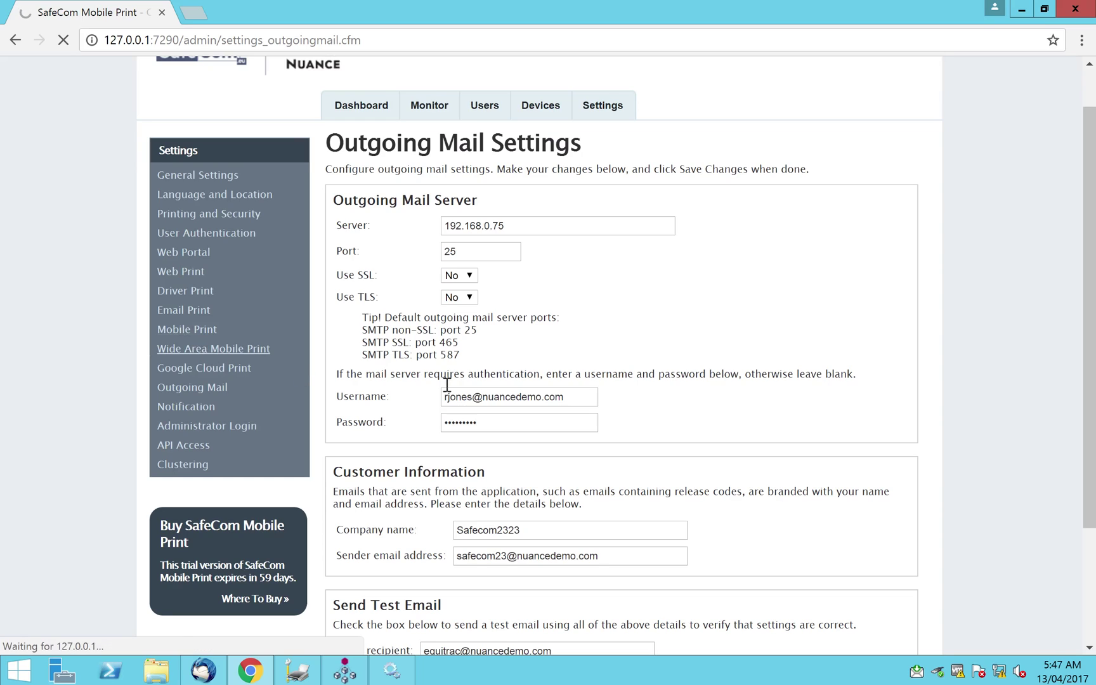
{"action": "left_click", "coordinate": [179, 310]}
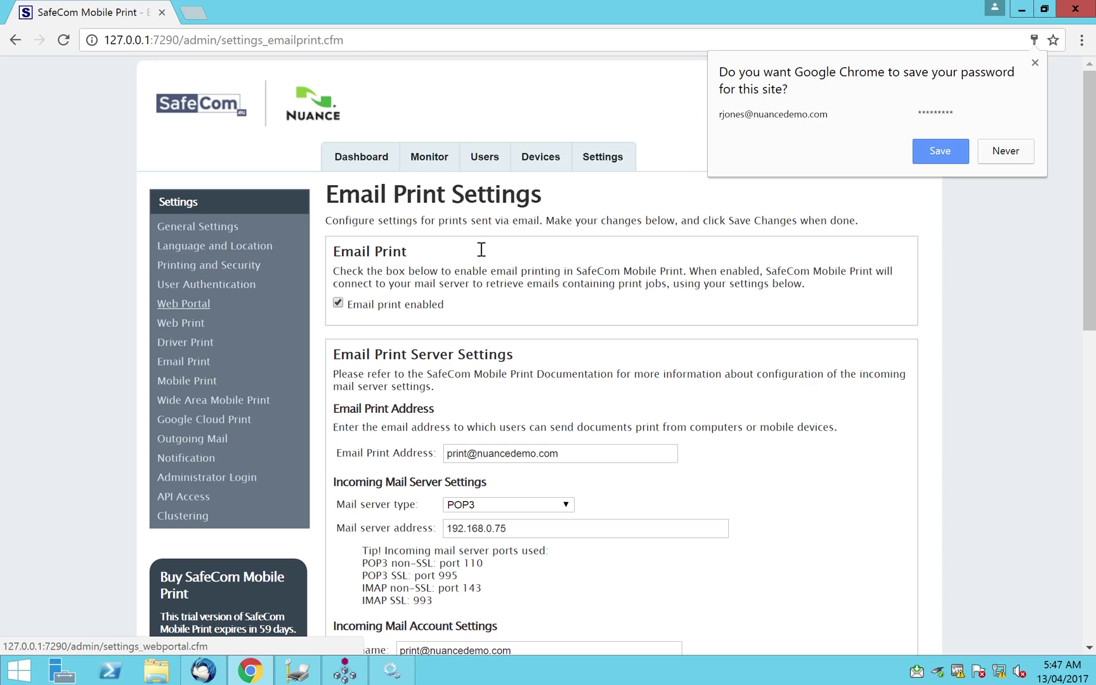
Dismiss the save-password prompt and review the POP3 server 192.168.0.75 and print mailbox
{"action": "left_click", "coordinate": [1034, 63]}
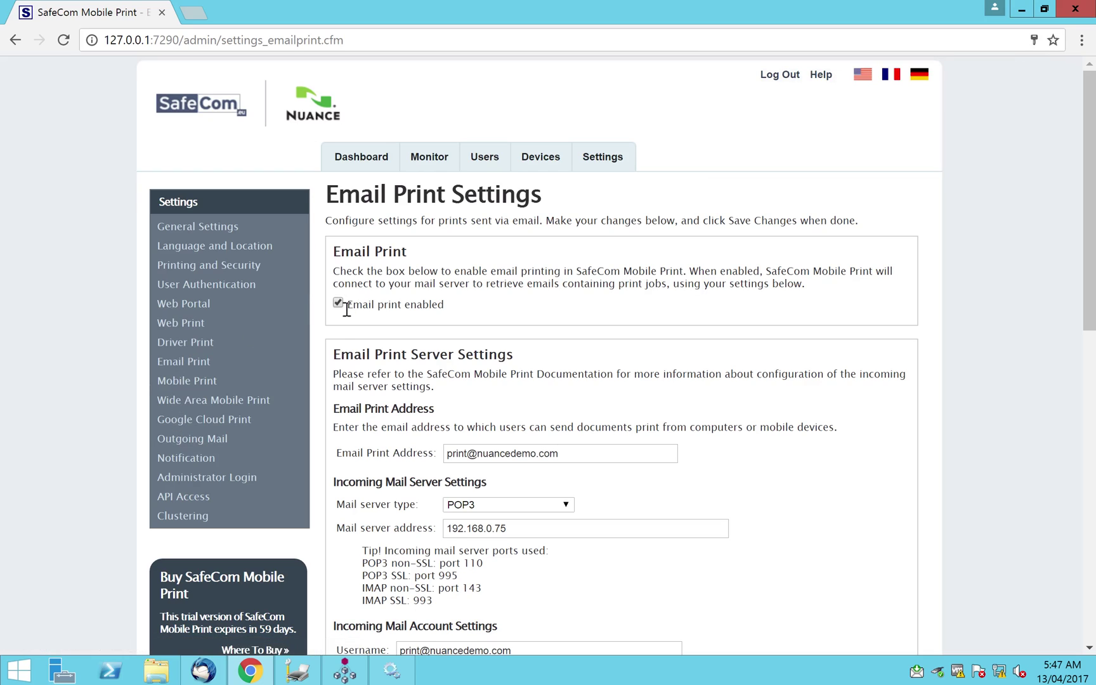
{"action": "left_click", "coordinate": [1084, 320]}
{"action": "left_click_drag", "start_coordinate": [1084, 320], "coordinate": [1081, 393]}
{"action": "left_click", "coordinate": [588, 281]}
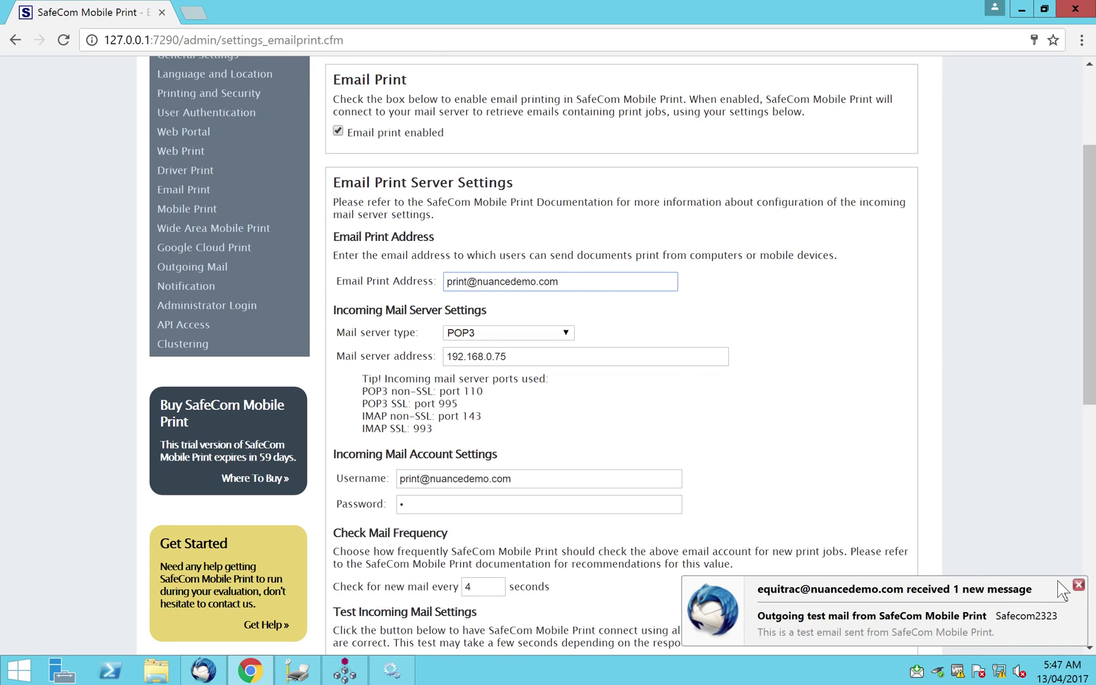
{"action": "left_click", "coordinate": [1076, 584]}
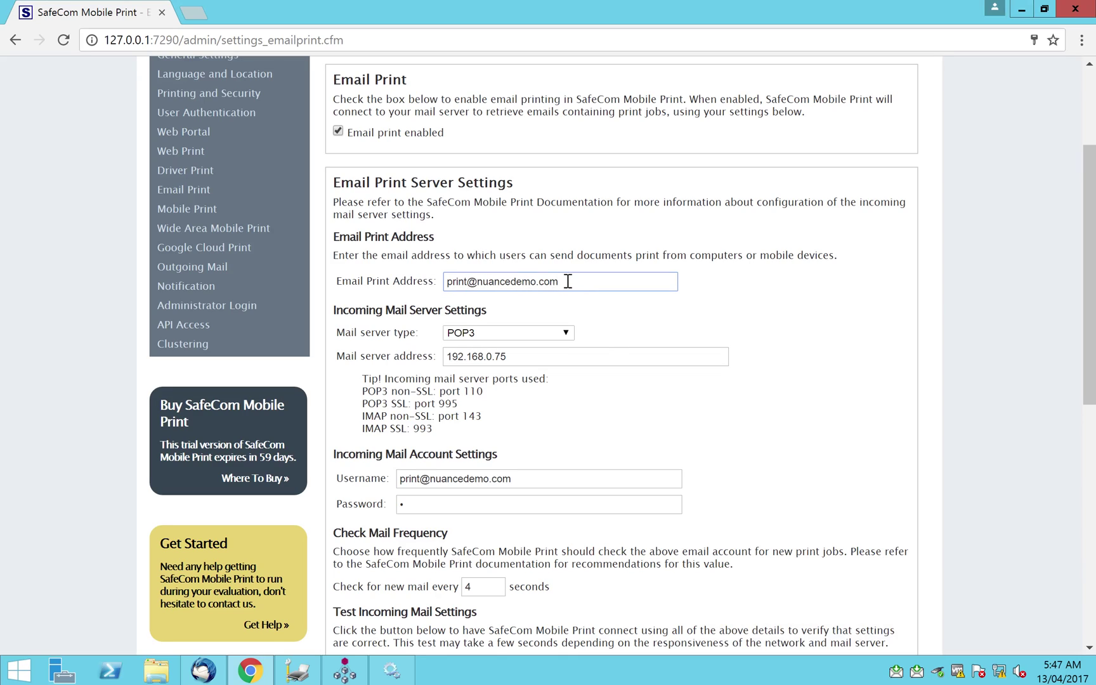
Set the new-mail check interval to 4 seconds and review the email print options
{"action": "left_click", "coordinate": [481, 587]}
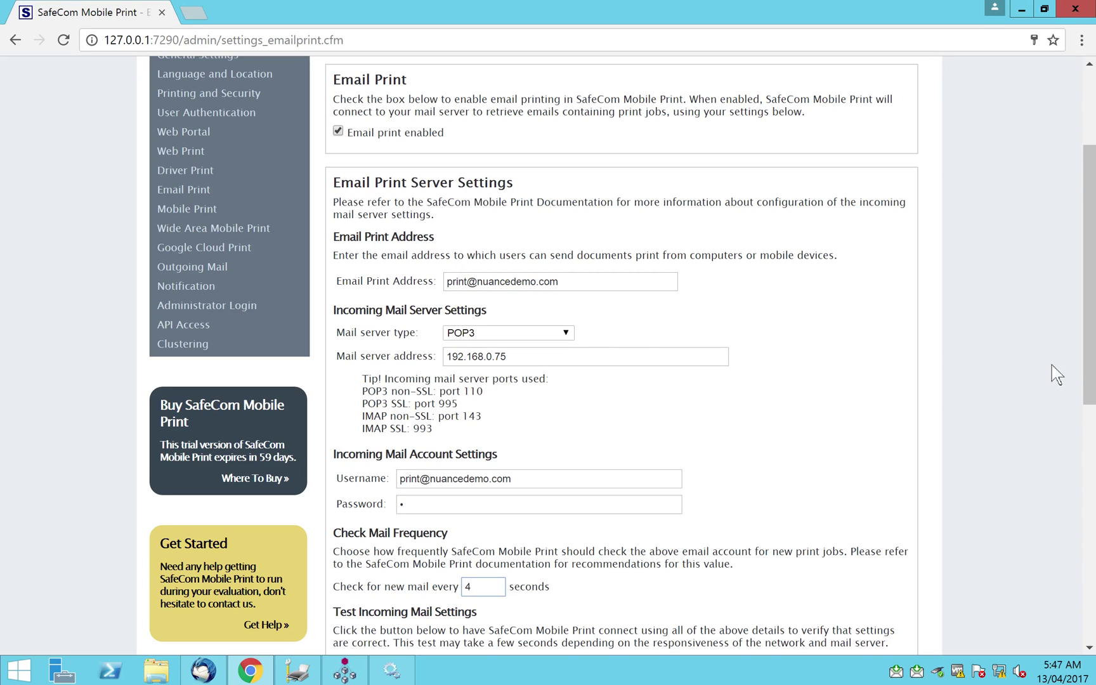
{"action": "left_click", "coordinate": [1081, 454]}
{"action": "left_click_drag", "start_coordinate": [1081, 454], "coordinate": [1081, 517]}
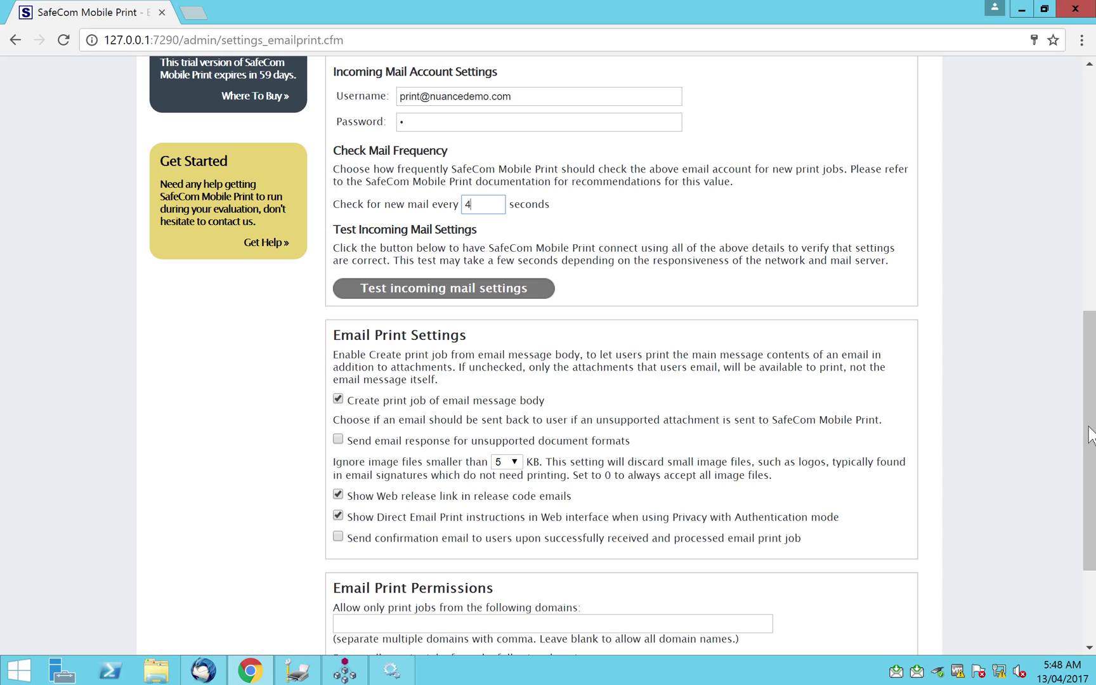
{"action": "left_click_drag", "start_coordinate": [1087, 438], "coordinate": [1005, 492]}
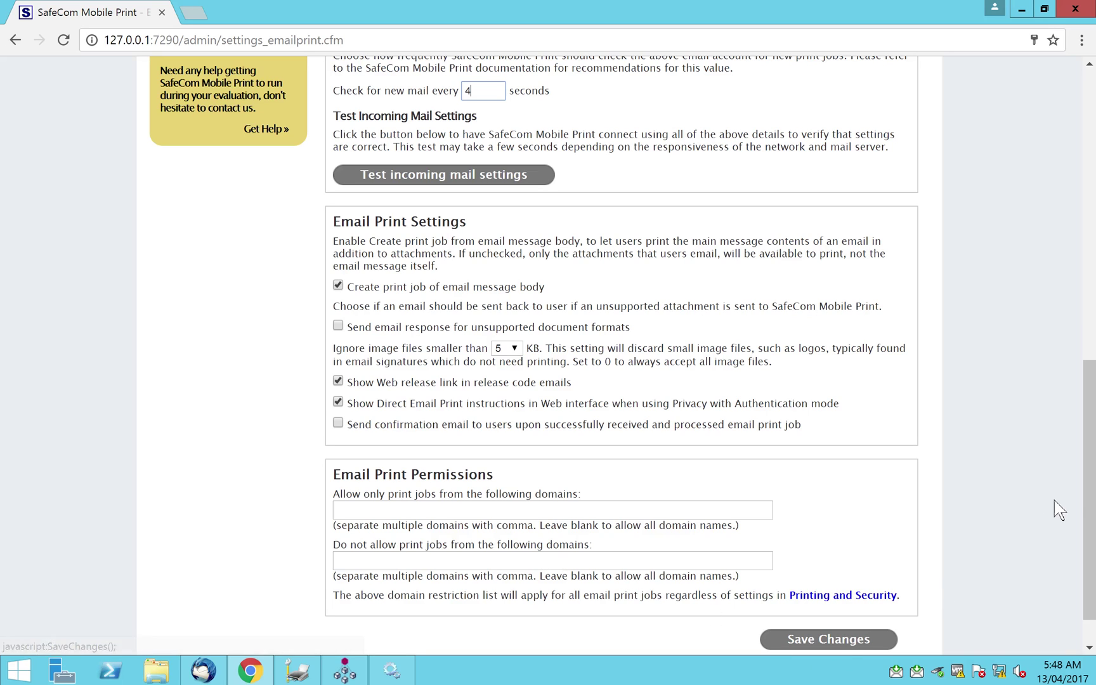
{"action": "left_click_drag", "start_coordinate": [1083, 473], "coordinate": [1085, 127]}
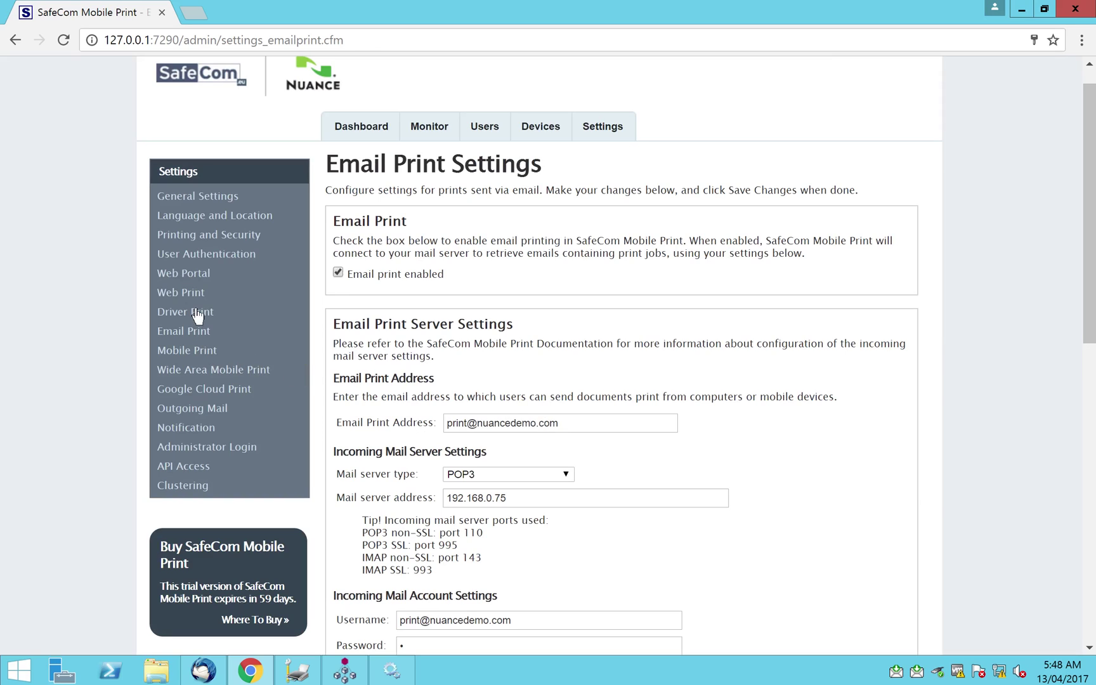
Open User Authentication and review LDAP server 192.168.0.75 and SafeCom authentication, both enabled
{"action": "left_click", "coordinate": [200, 251]}
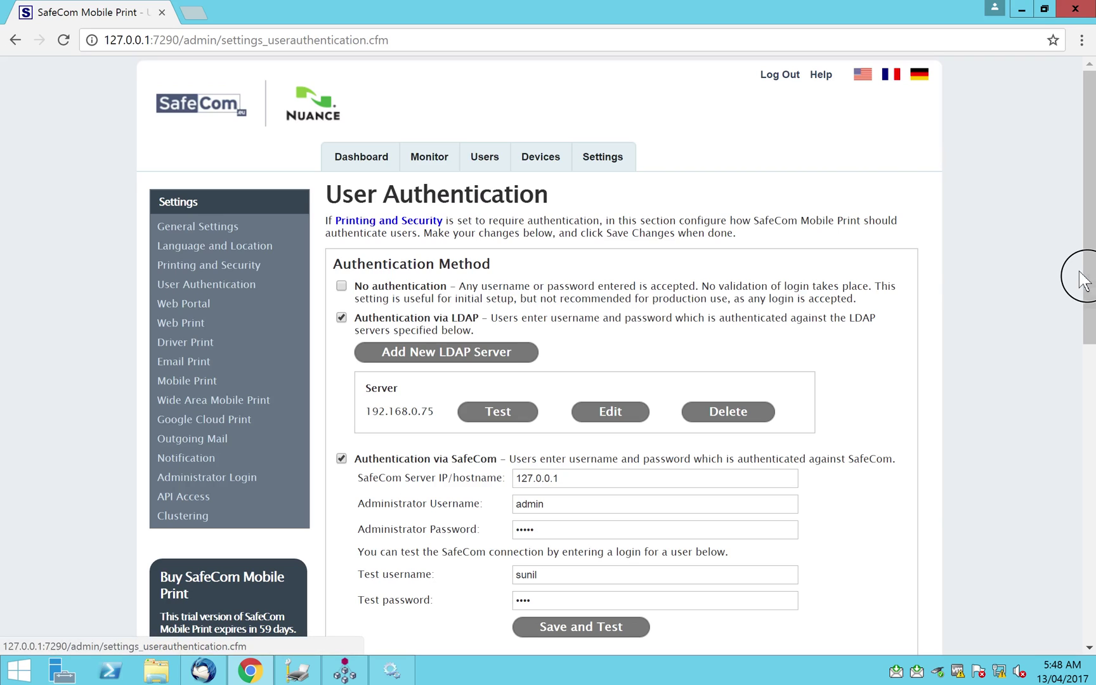
{"action": "scroll", "coordinate": [1081, 287], "scroll_direction": "down", "scroll_amount": 1}
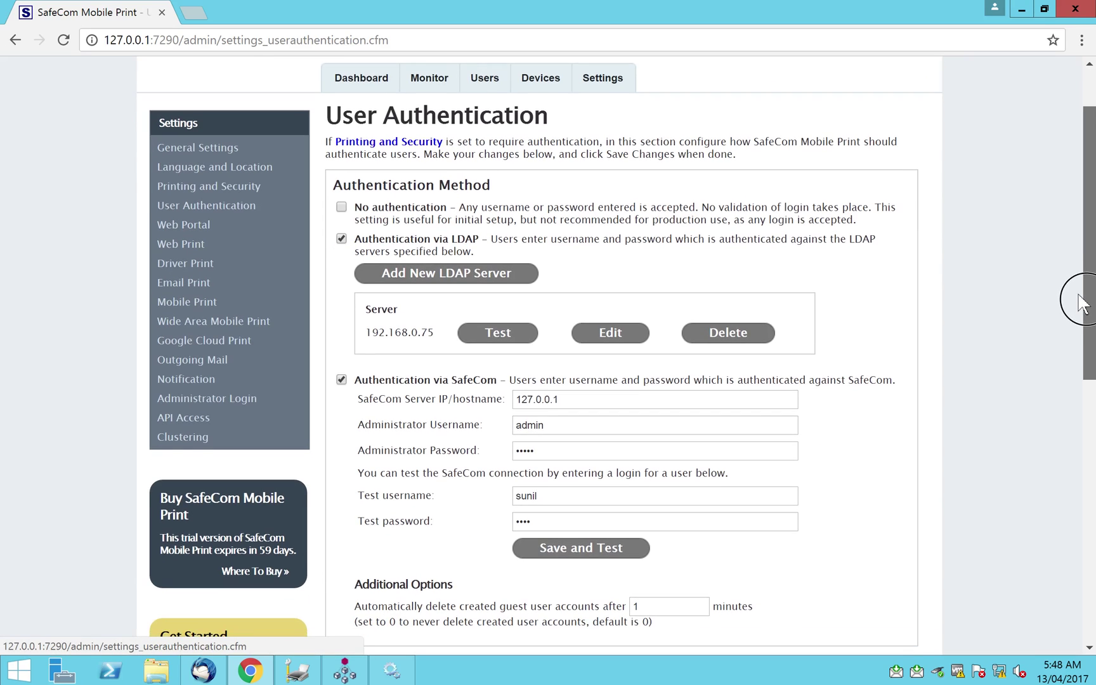
{"action": "scroll", "coordinate": [444, 241], "scroll_direction": "down", "scroll_amount": 1}
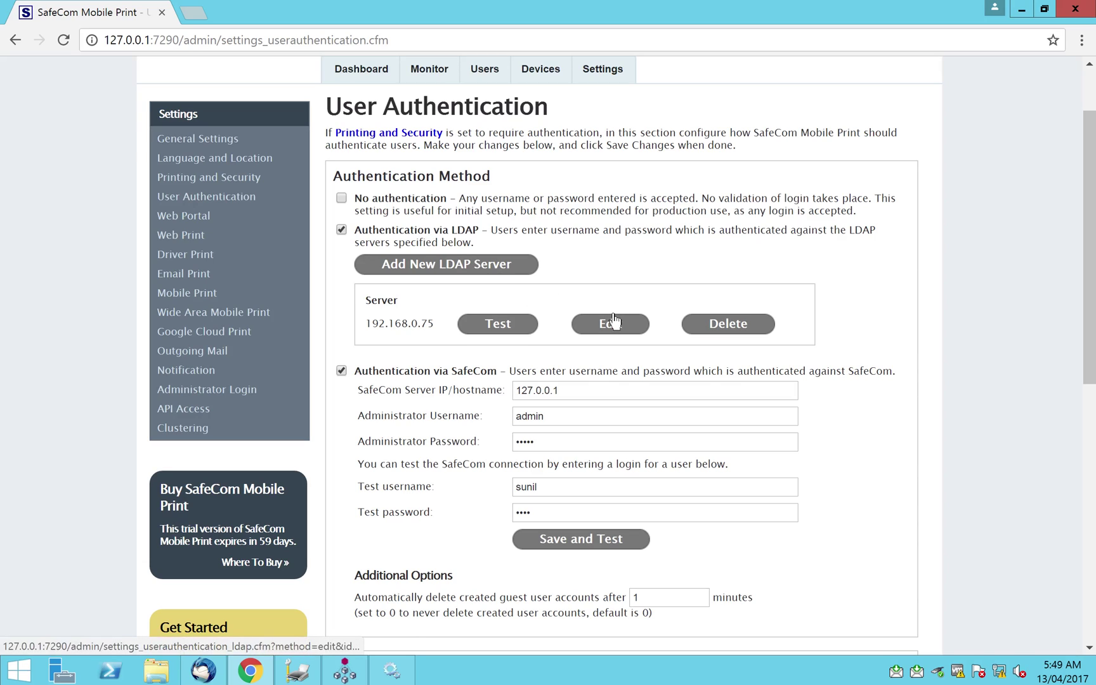
Edit LDAP server 192.168.0.75, check its address and admin username, and run a successful test
{"action": "left_click", "coordinate": [613, 322]}
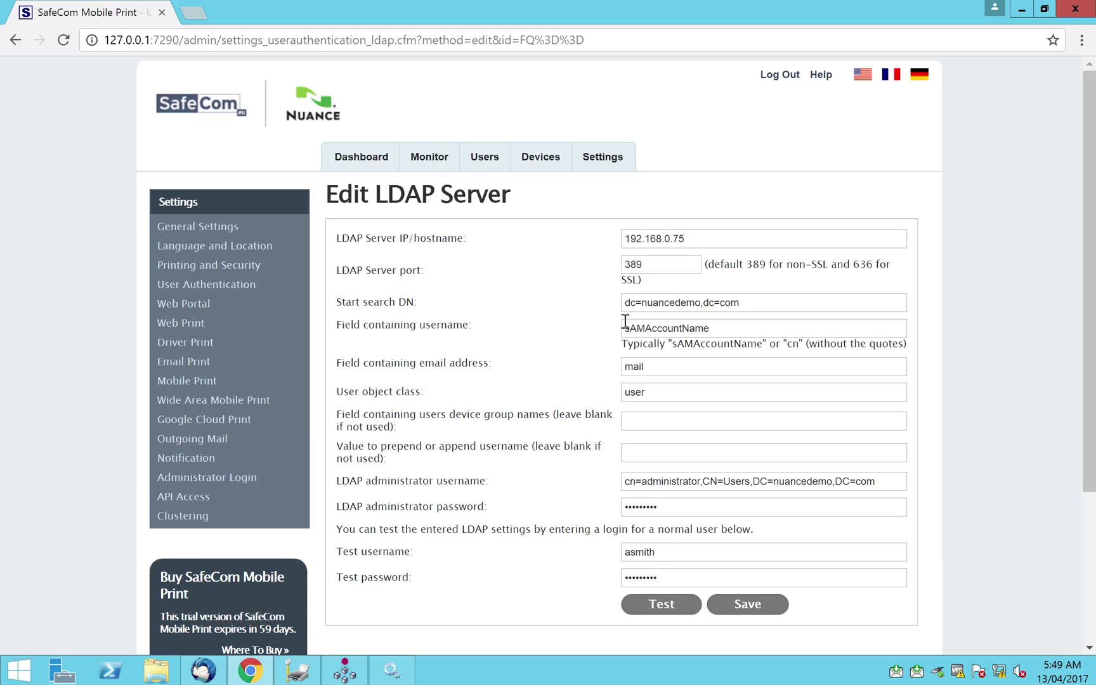
{"action": "left_click", "coordinate": [715, 238]}
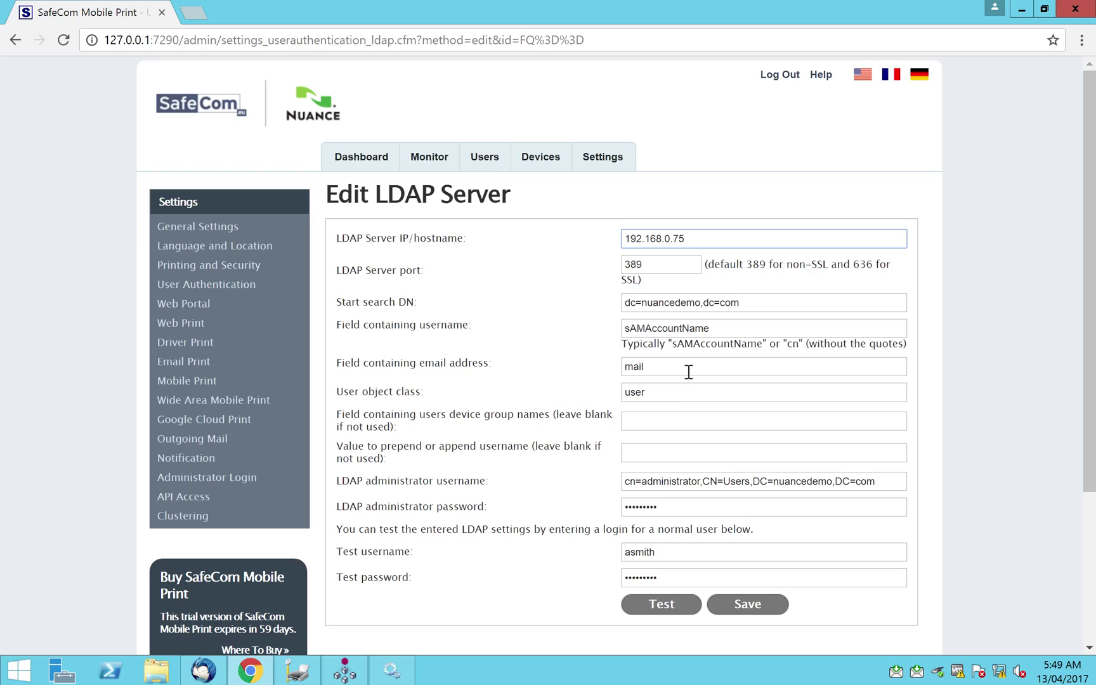
{"action": "left_click", "coordinate": [701, 480]}
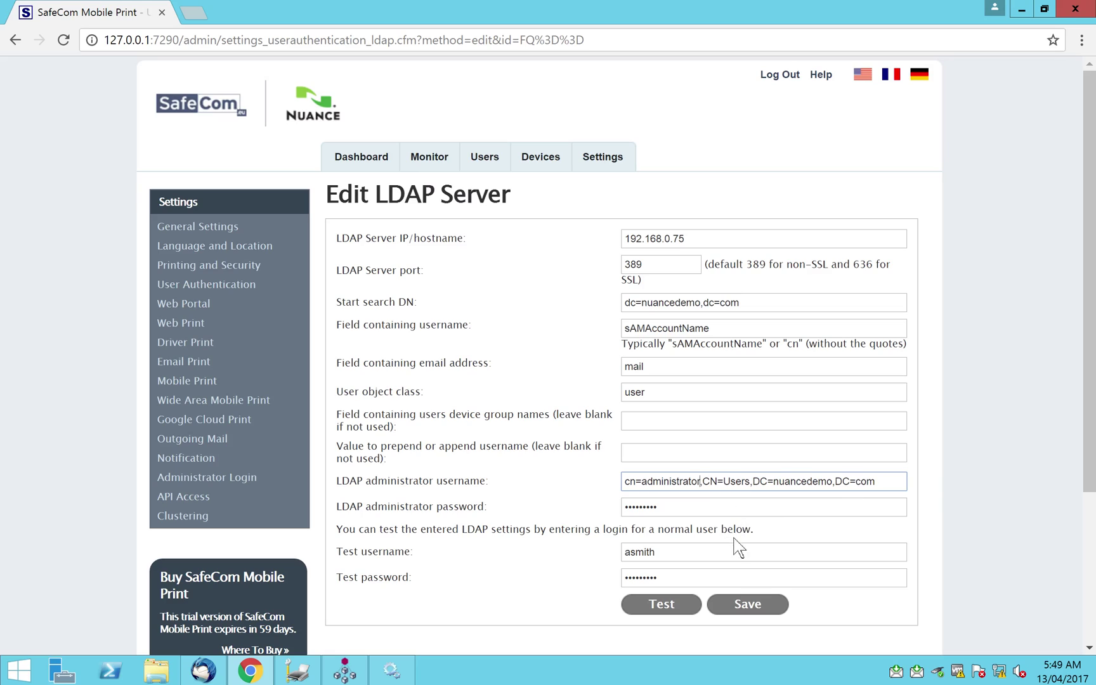
{"action": "left_click", "coordinate": [655, 602]}
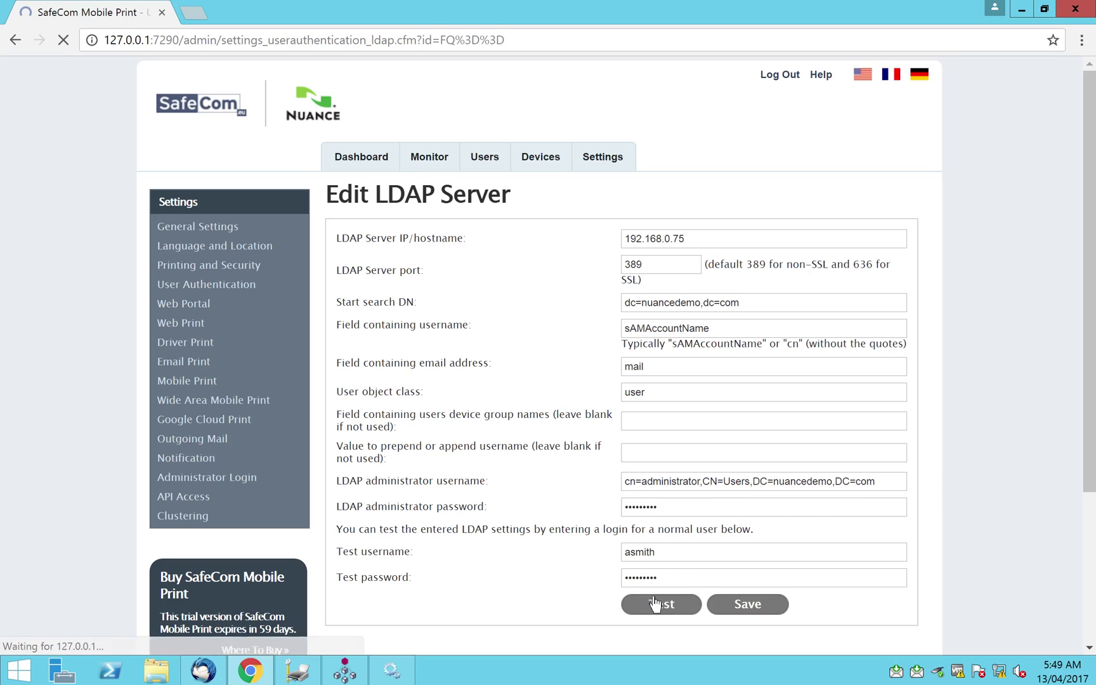
{"action": "left_click_drag", "start_coordinate": [1076, 422], "coordinate": [1080, 583]}
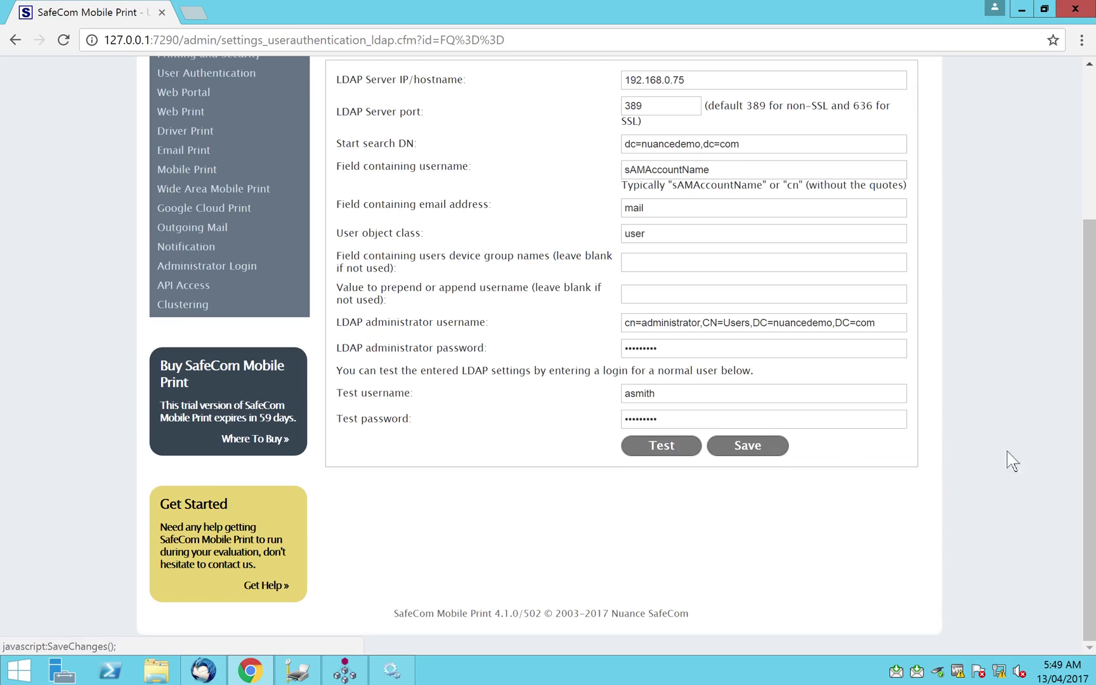
{"action": "left_click_drag", "start_coordinate": [1078, 352], "coordinate": [1076, 237]}
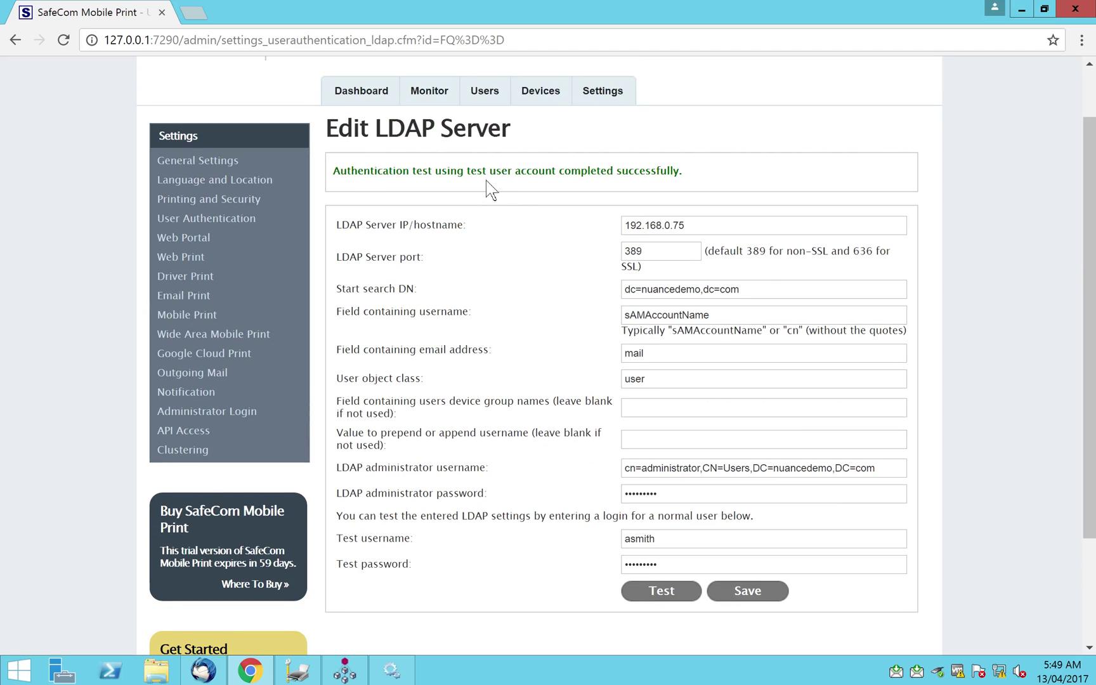
Back in User Authentication, confirm unknown email senders are set to become guest accounts
{"action": "left_click", "coordinate": [173, 208]}
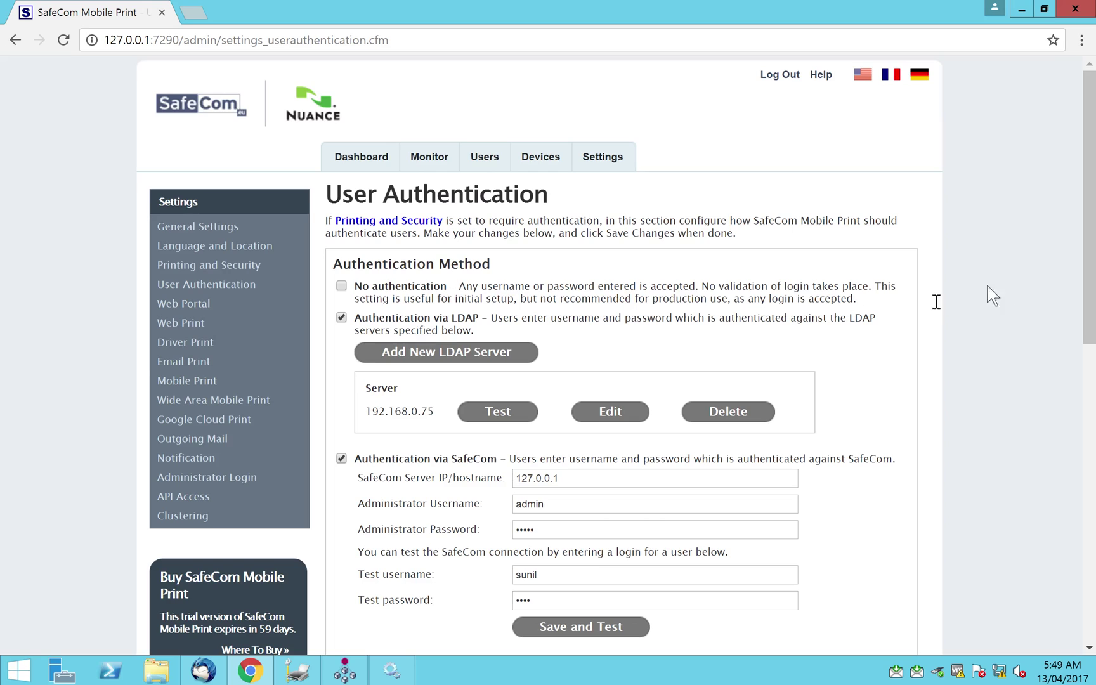
{"action": "left_click_drag", "start_coordinate": [1078, 311], "coordinate": [1080, 382]}
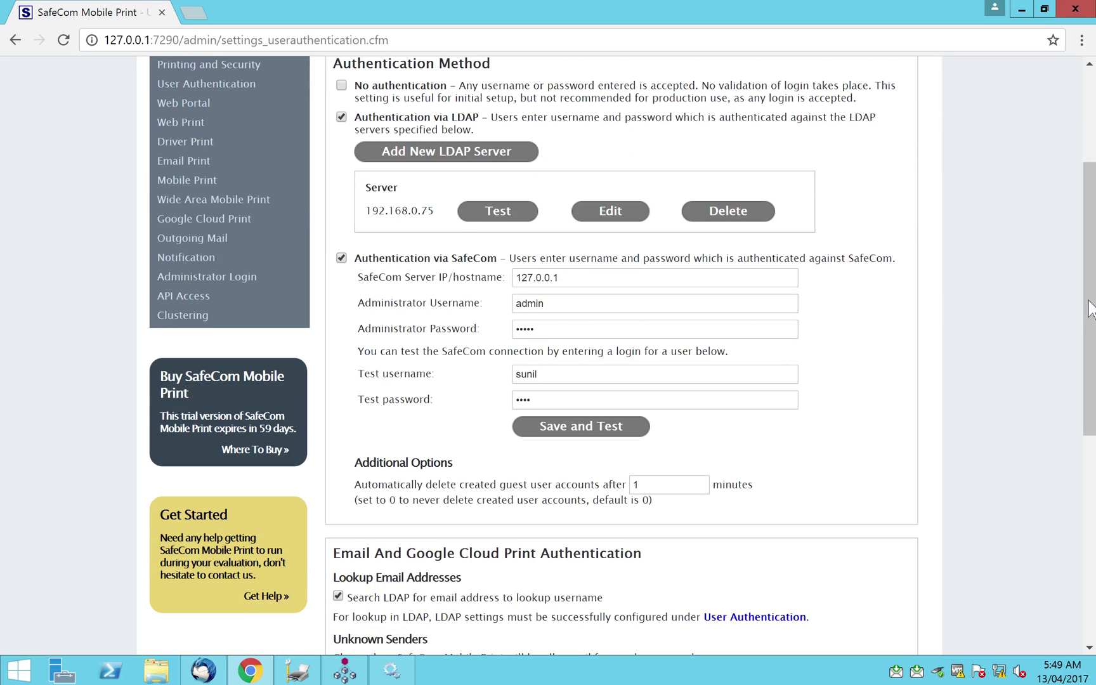
{"action": "left_click_drag", "start_coordinate": [1081, 316], "coordinate": [1081, 339]}
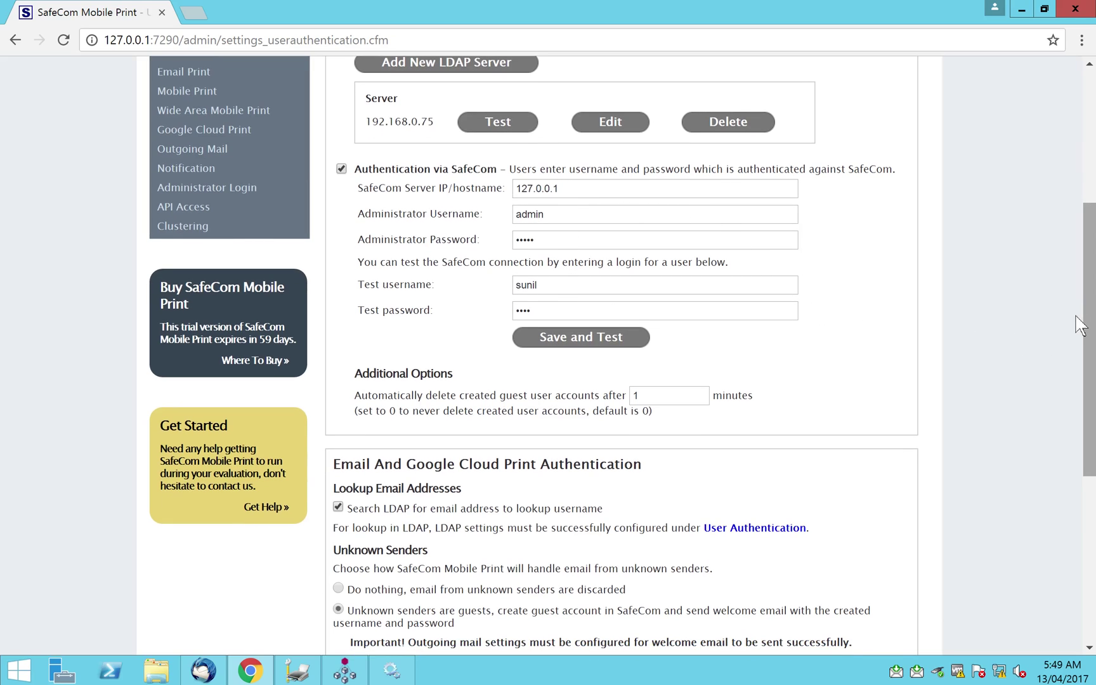
{"action": "left_click_drag", "start_coordinate": [1080, 325], "coordinate": [1071, 381]}
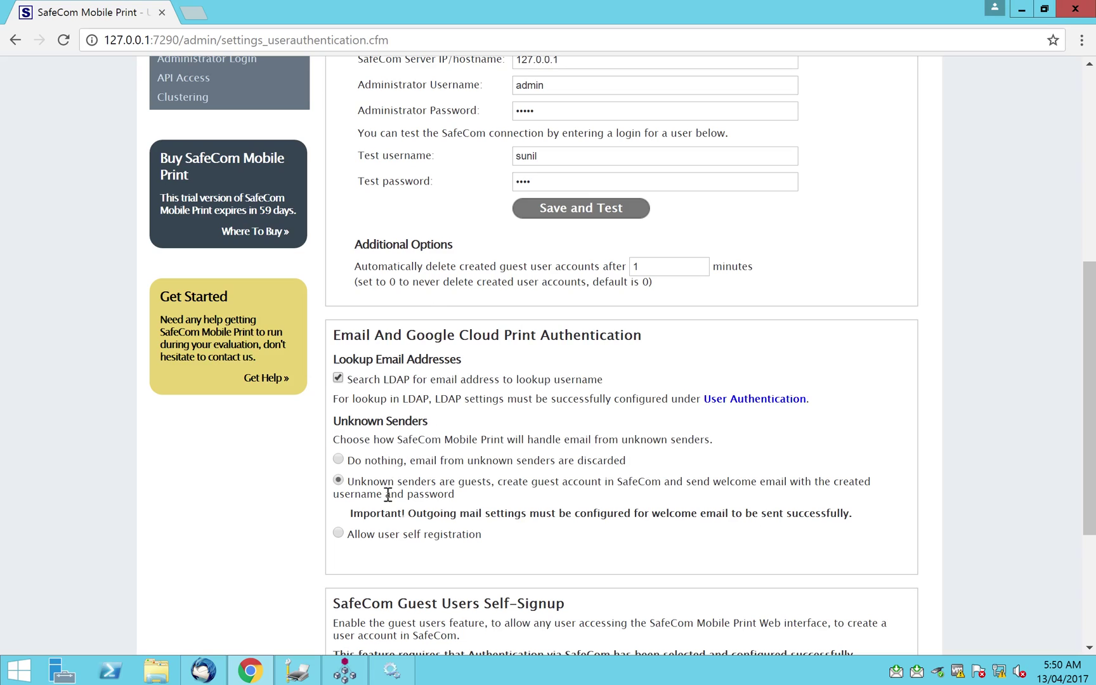
{"action": "left_click_drag", "start_coordinate": [408, 482], "coordinate": [544, 481]}
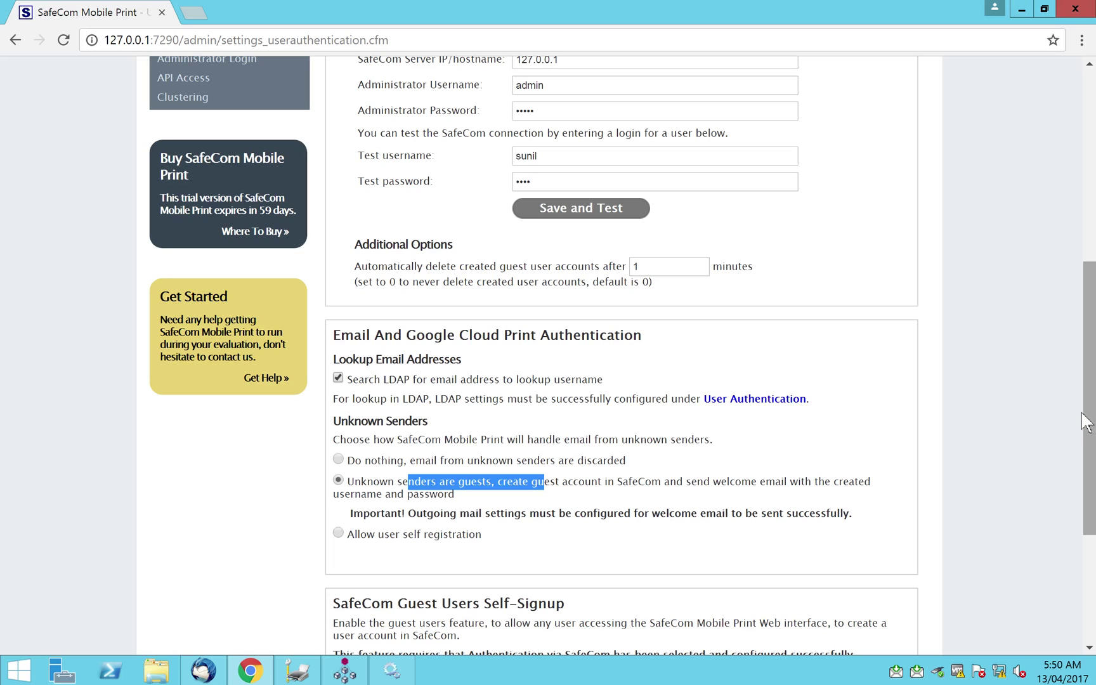
{"action": "left_click_drag", "start_coordinate": [1084, 422], "coordinate": [1076, 236]}
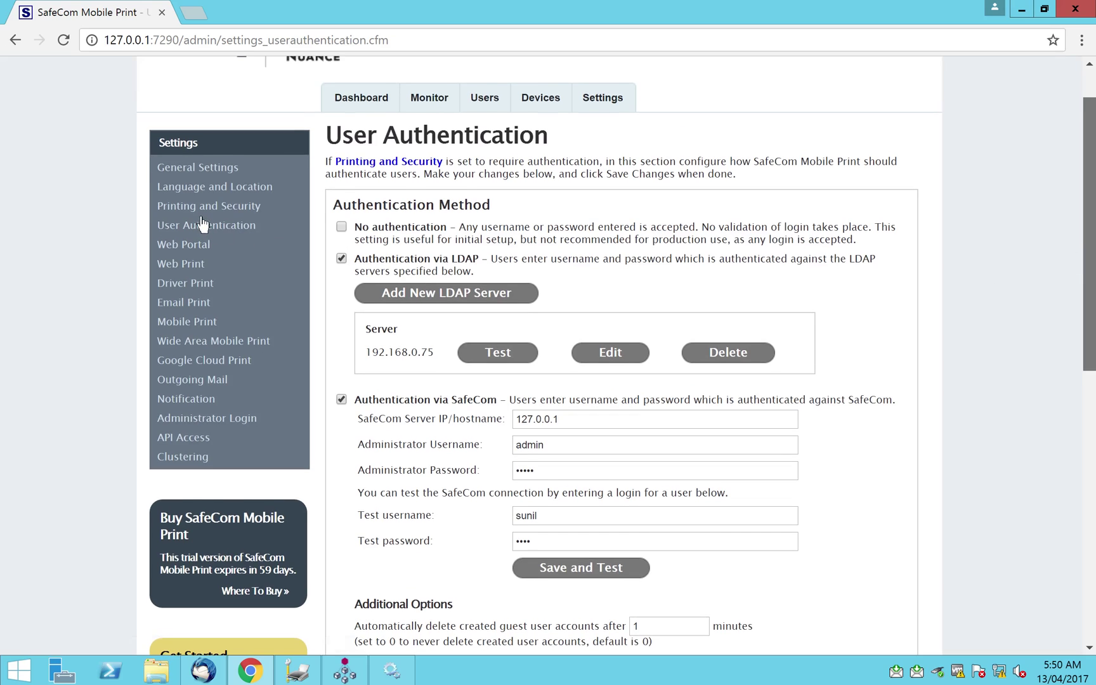
{"action": "left_click_drag", "start_coordinate": [203, 223], "coordinate": [203, 221]}
In Printing and Security, choose Safecom Pull as the direct print queue
{"action": "left_click", "coordinate": [209, 211]}
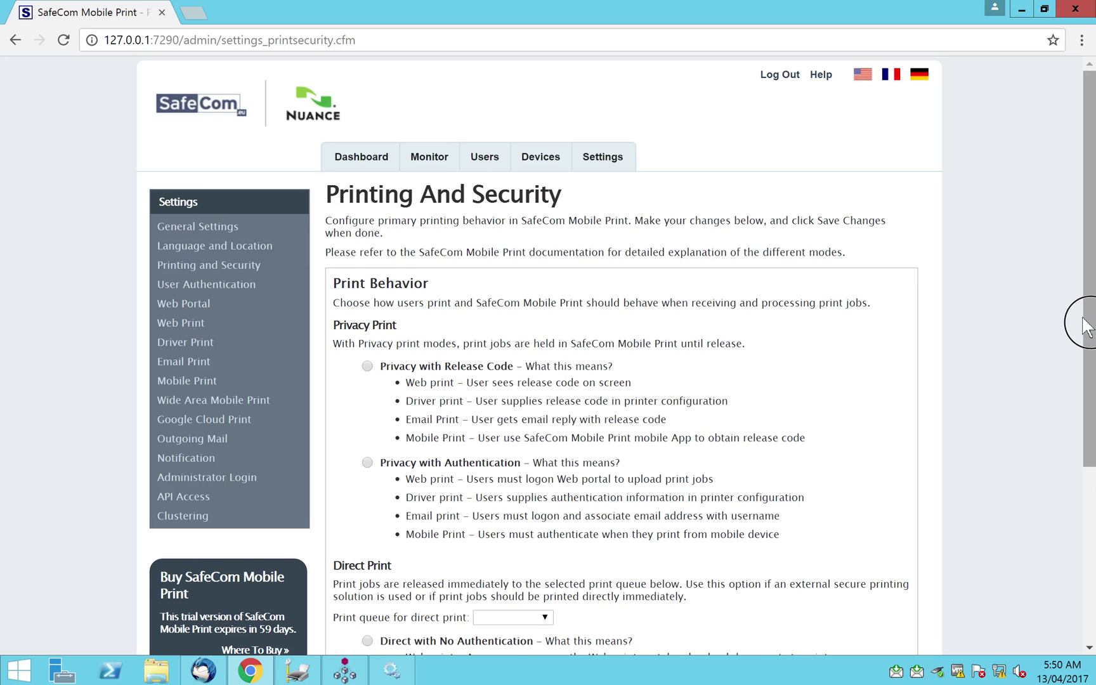
{"action": "scroll", "coordinate": [1085, 345], "scroll_direction": "down", "scroll_amount": 2}
{"action": "scroll", "coordinate": [1081, 376], "scroll_direction": "down", "scroll_amount": 1}
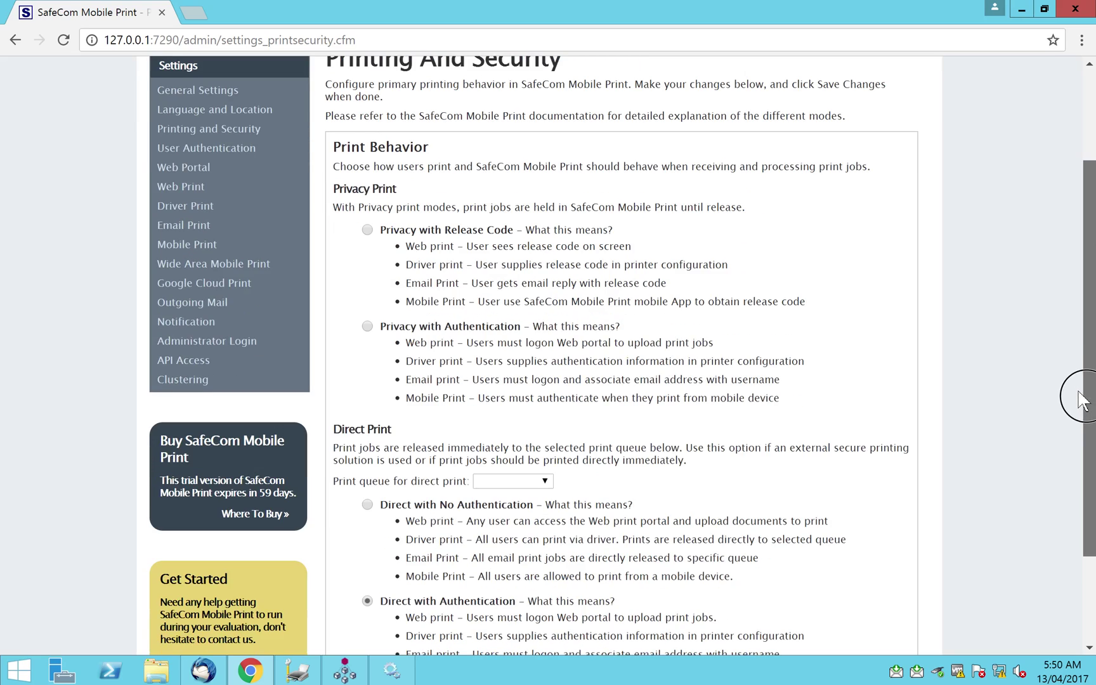
{"action": "scroll", "coordinate": [405, 419], "scroll_direction": "down", "scroll_amount": 2}
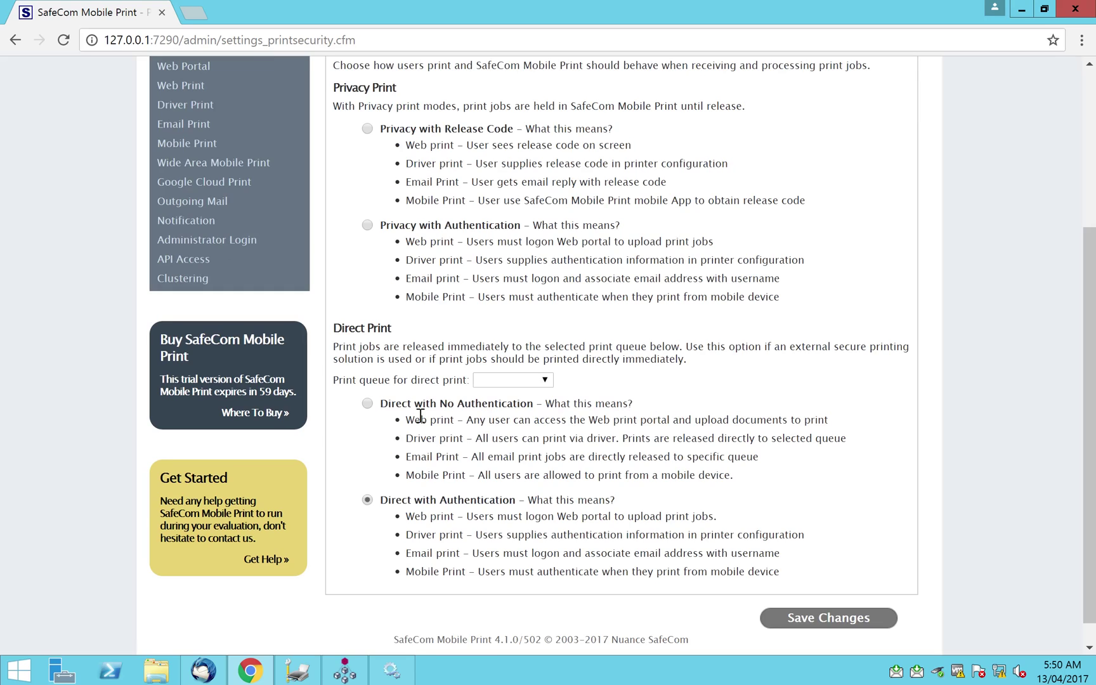
{"action": "left_click", "coordinate": [540, 380]}
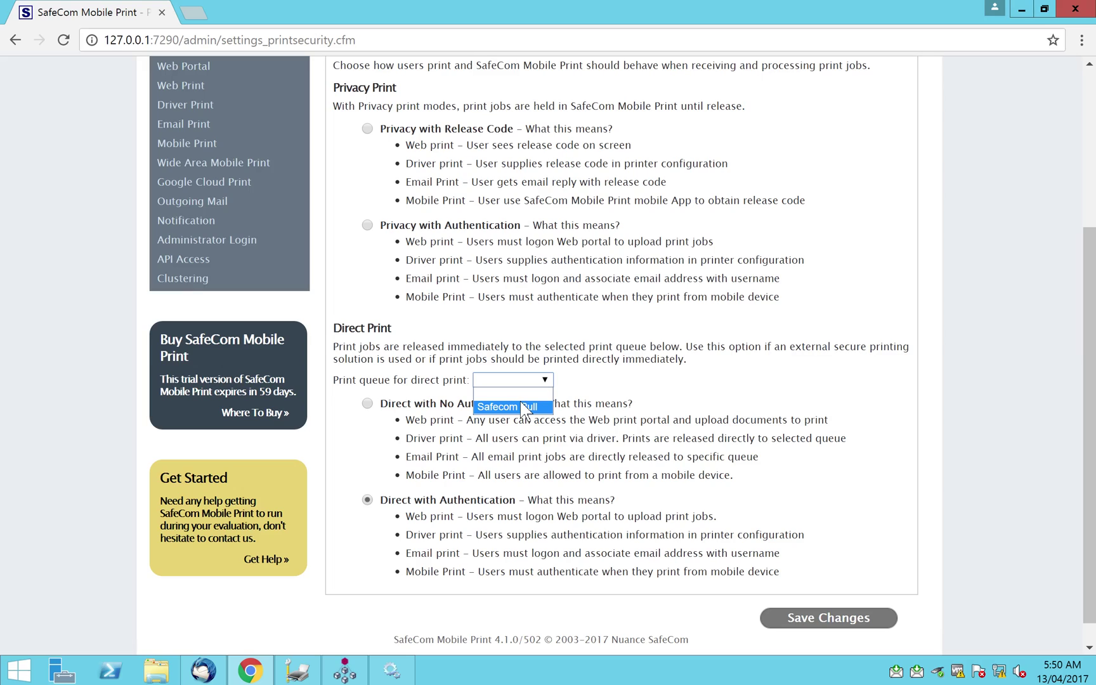
{"action": "left_click", "coordinate": [523, 408]}
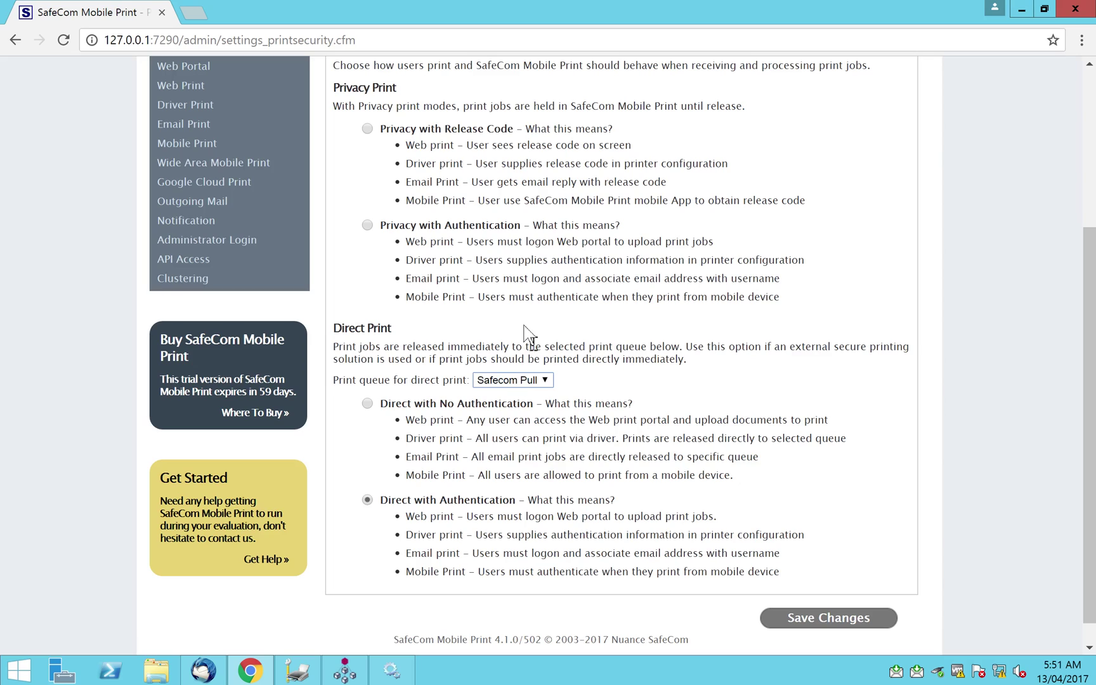
Save the Direct with Authentication print security settings and minimise the browser
{"action": "left_click_drag", "start_coordinate": [1083, 358], "coordinate": [1075, 133]}
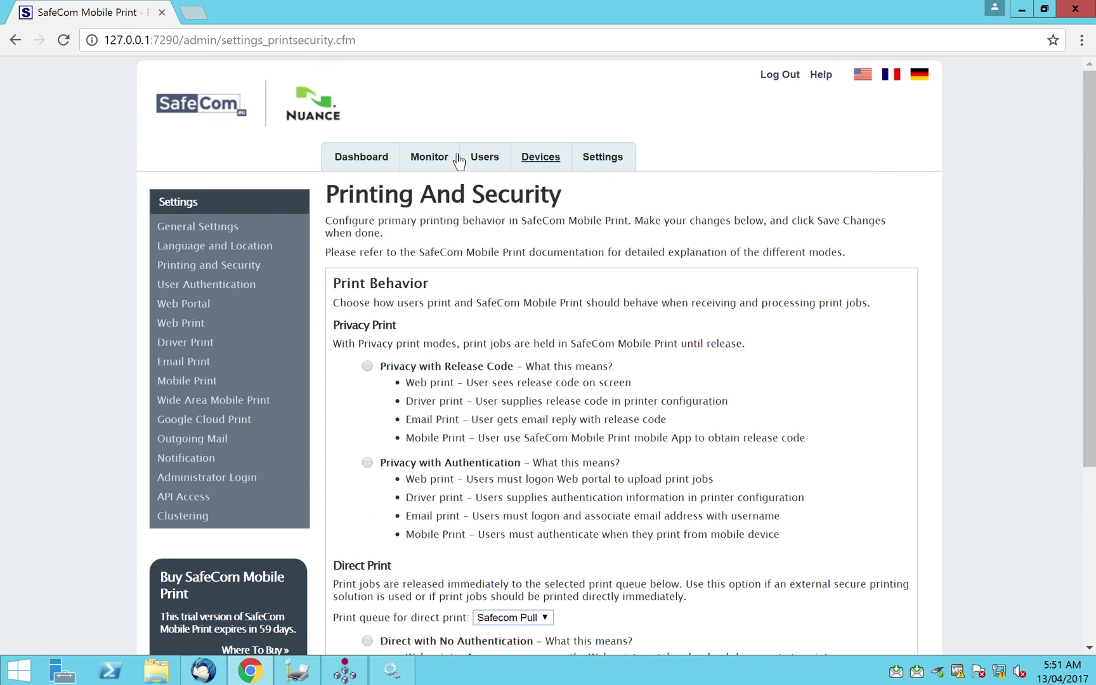
{"action": "left_click_drag", "start_coordinate": [1087, 279], "coordinate": [1087, 454]}
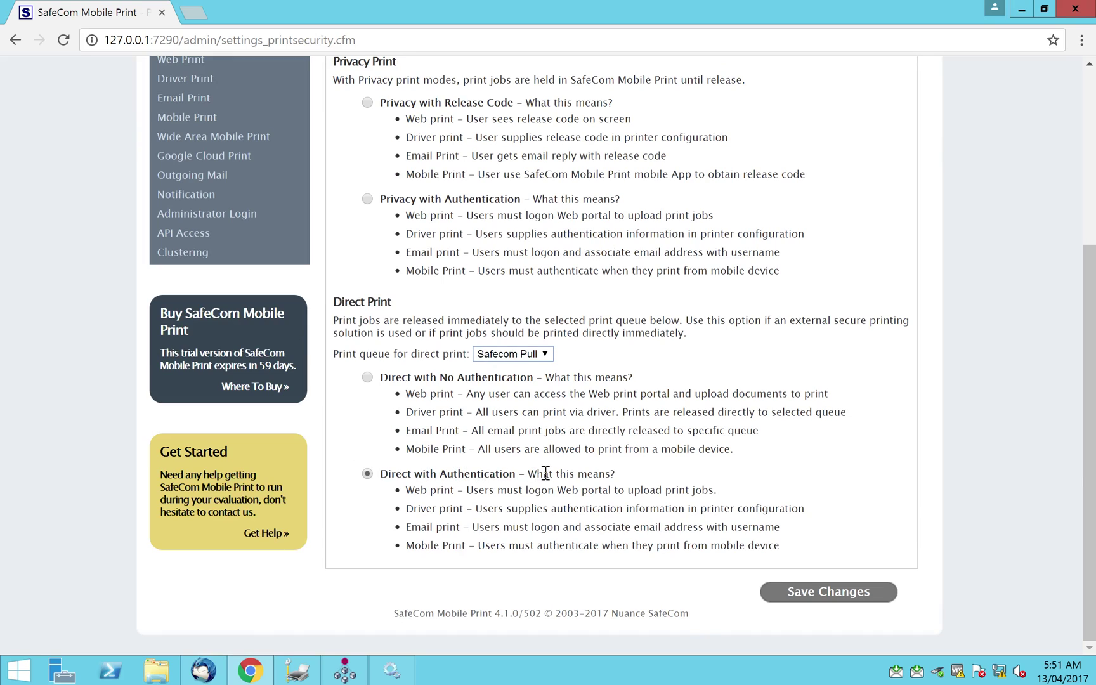
{"action": "left_click_drag", "start_coordinate": [475, 527], "coordinate": [579, 528]}
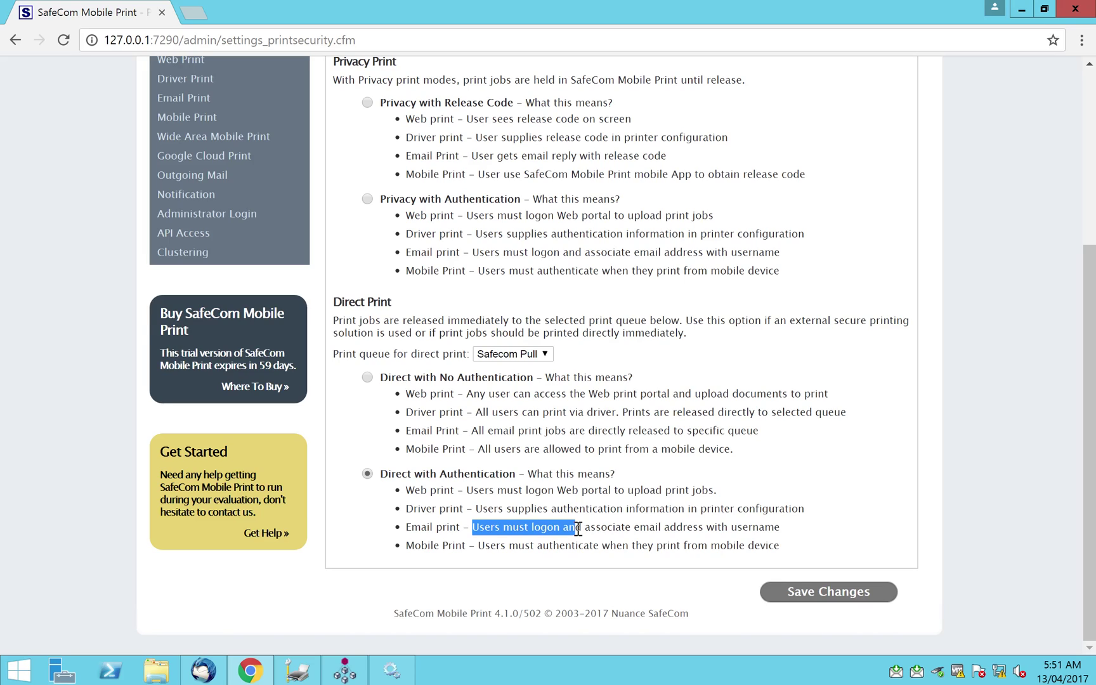
{"action": "left_click", "coordinate": [796, 591]}
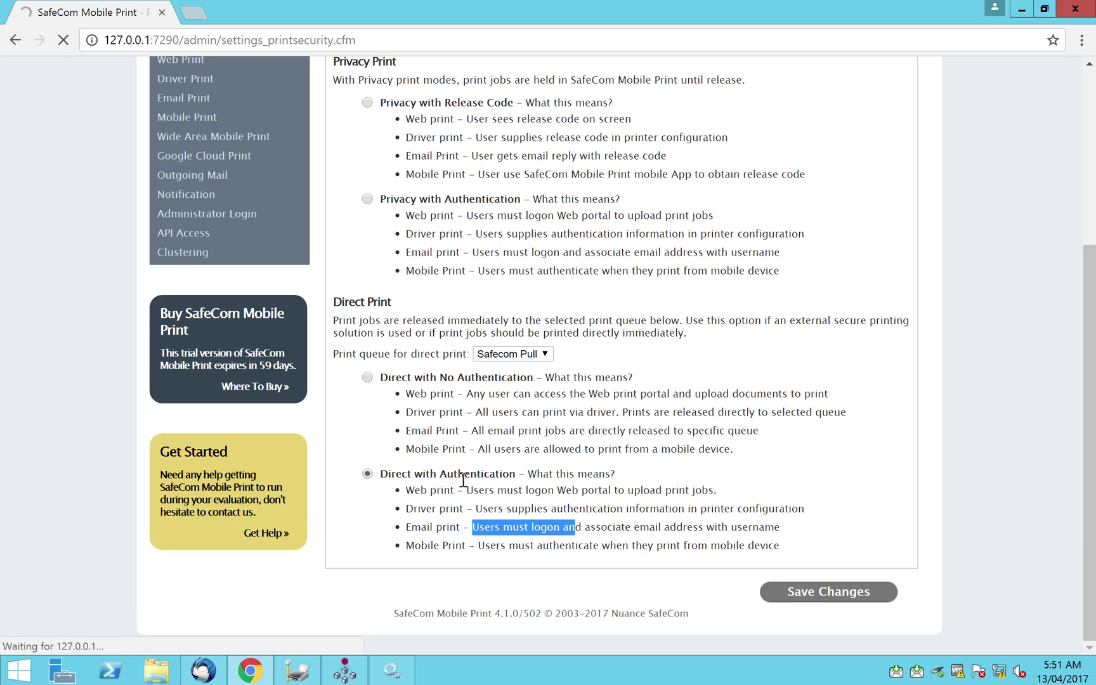
{"action": "left_click", "coordinate": [1018, 10]}
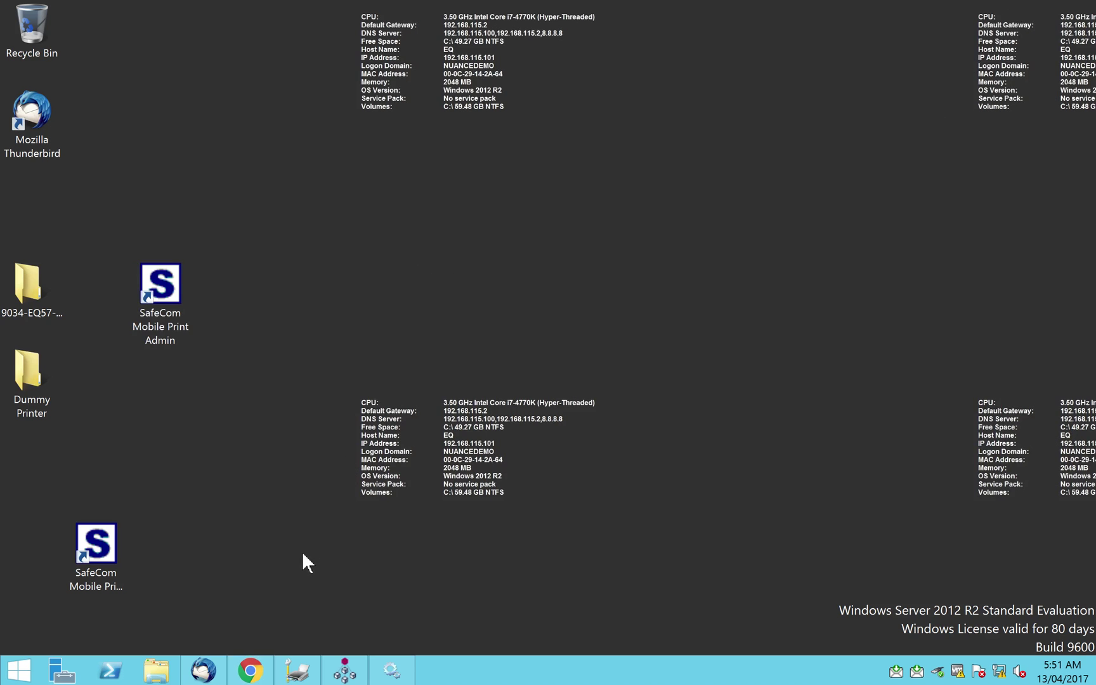
In Thunderbird, reopen the sent test1 message as a new message
{"action": "left_click", "coordinate": [201, 671]}
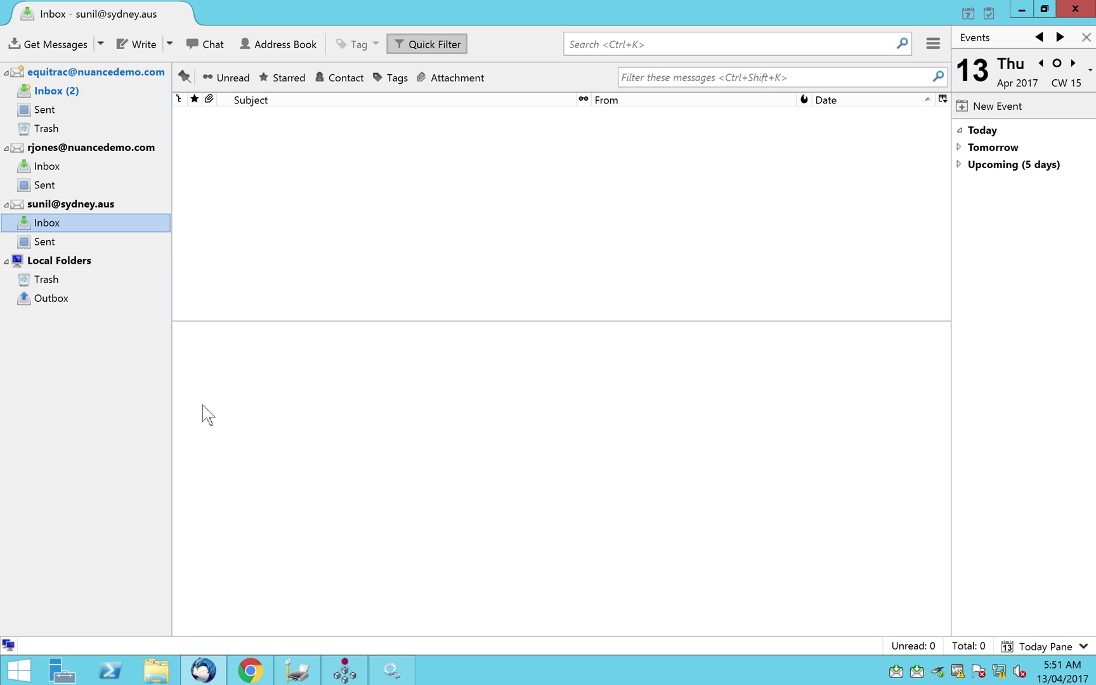
{"action": "left_click", "coordinate": [81, 147]}
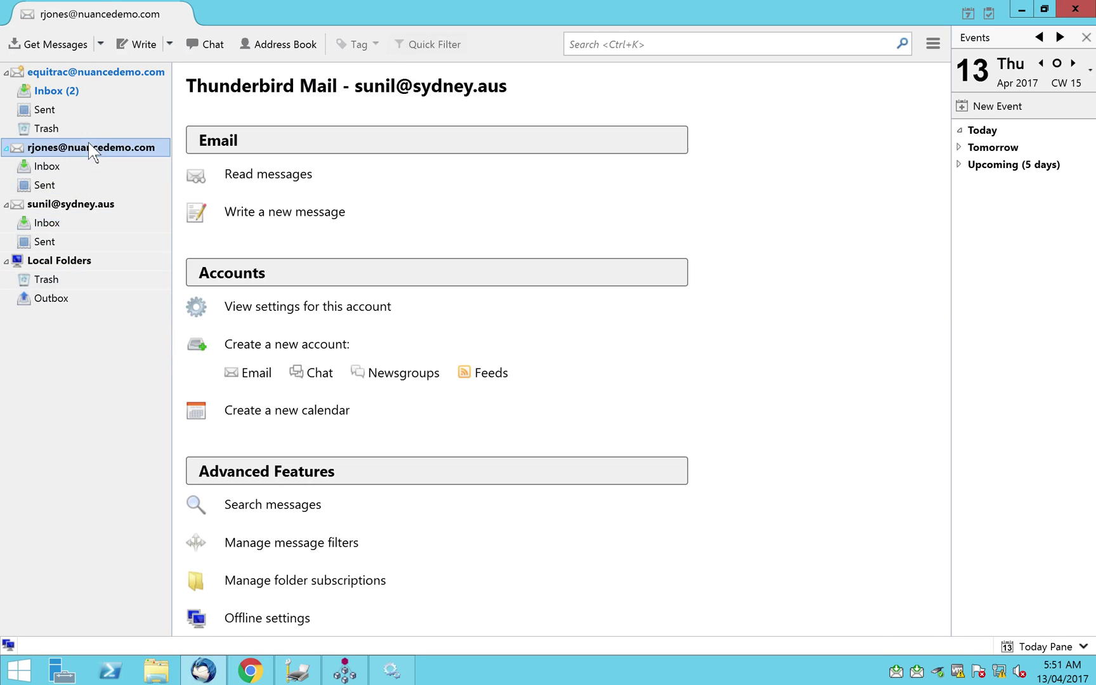
{"action": "left_click", "coordinate": [47, 167]}
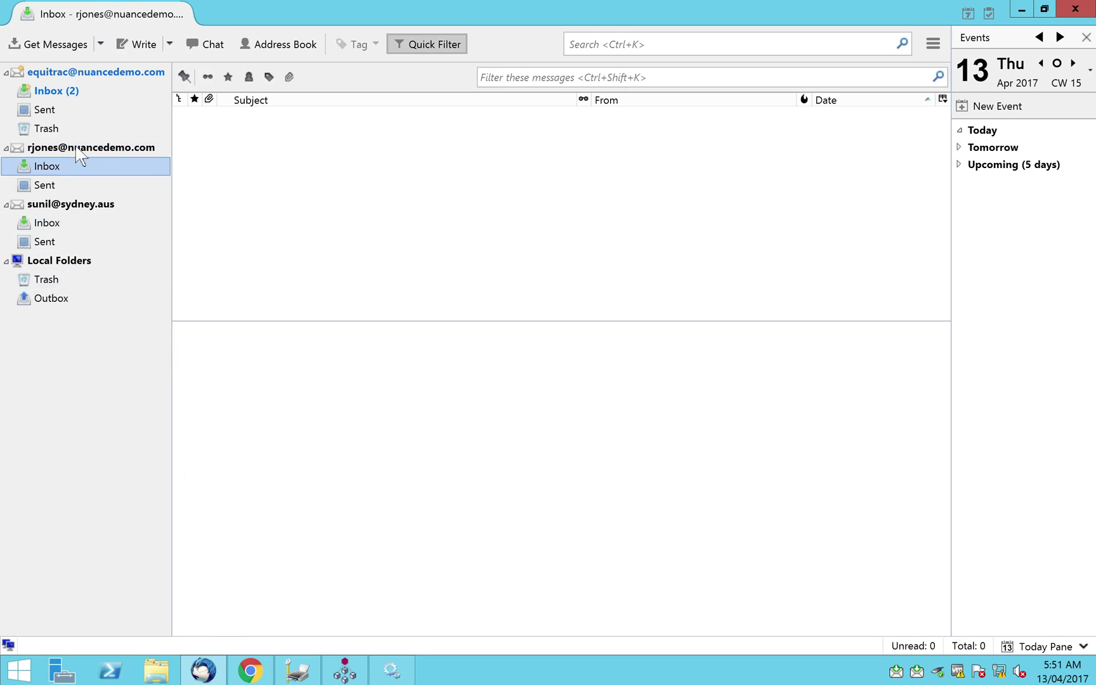
{"action": "left_click", "coordinate": [56, 179]}
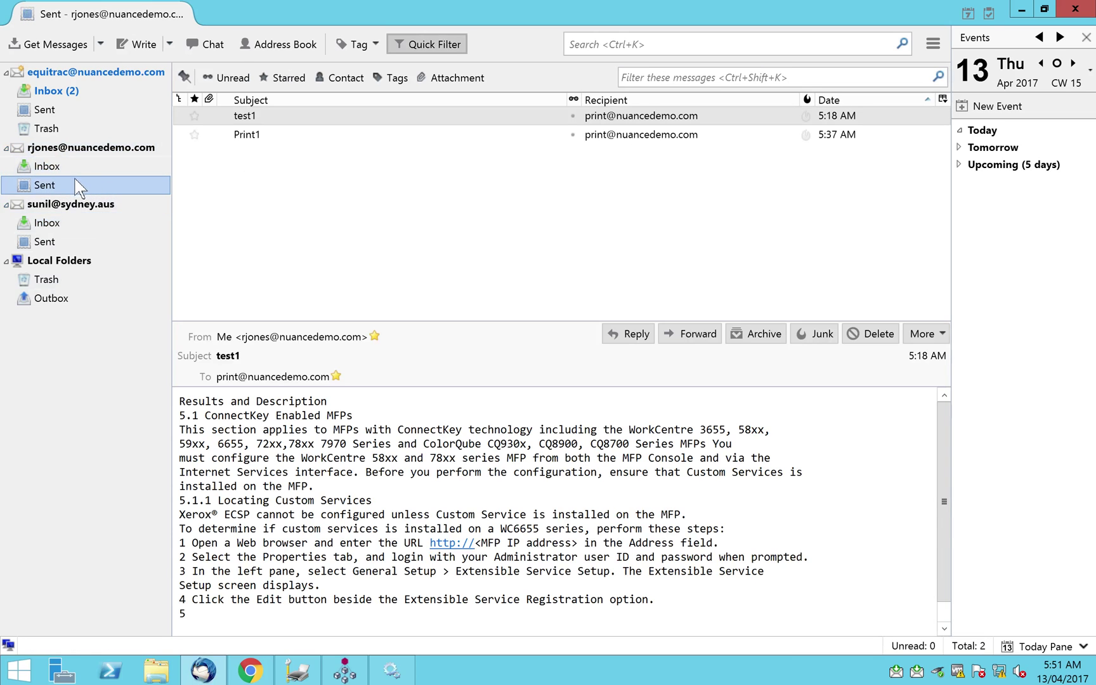
{"action": "right_click", "coordinate": [249, 117]}
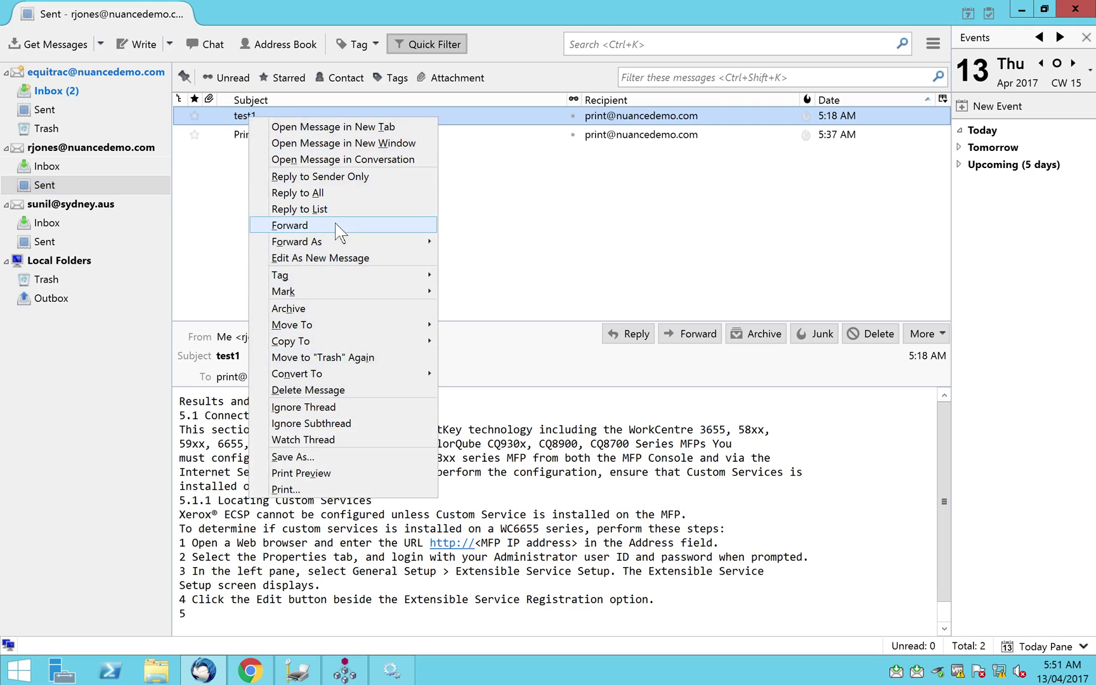
{"action": "mouse_move", "coordinate": [337, 236]}
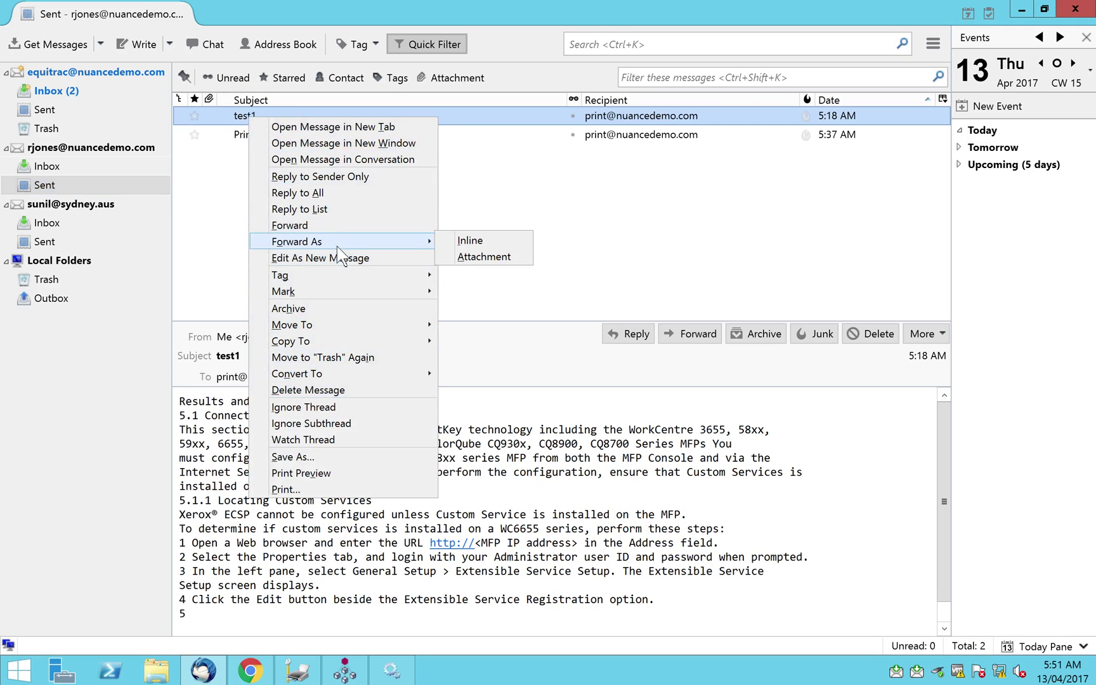
{"action": "left_click", "coordinate": [394, 258]}
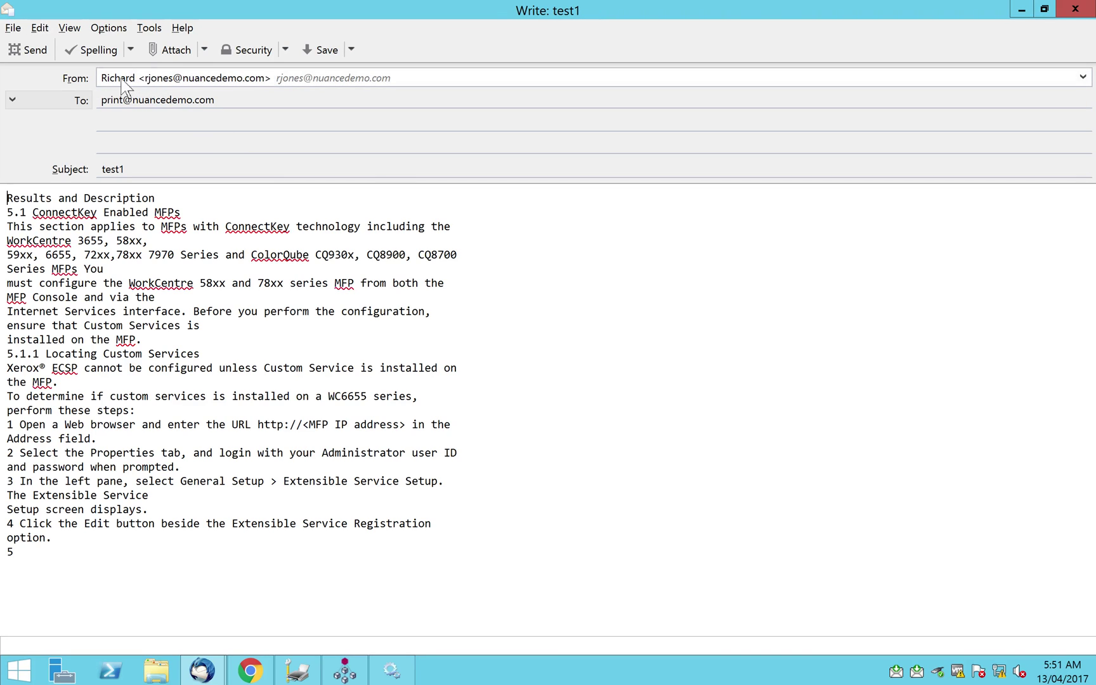
Change the subject to test-1, send it to the print address, and return to SafeCom
{"action": "left_click", "coordinate": [149, 169]}
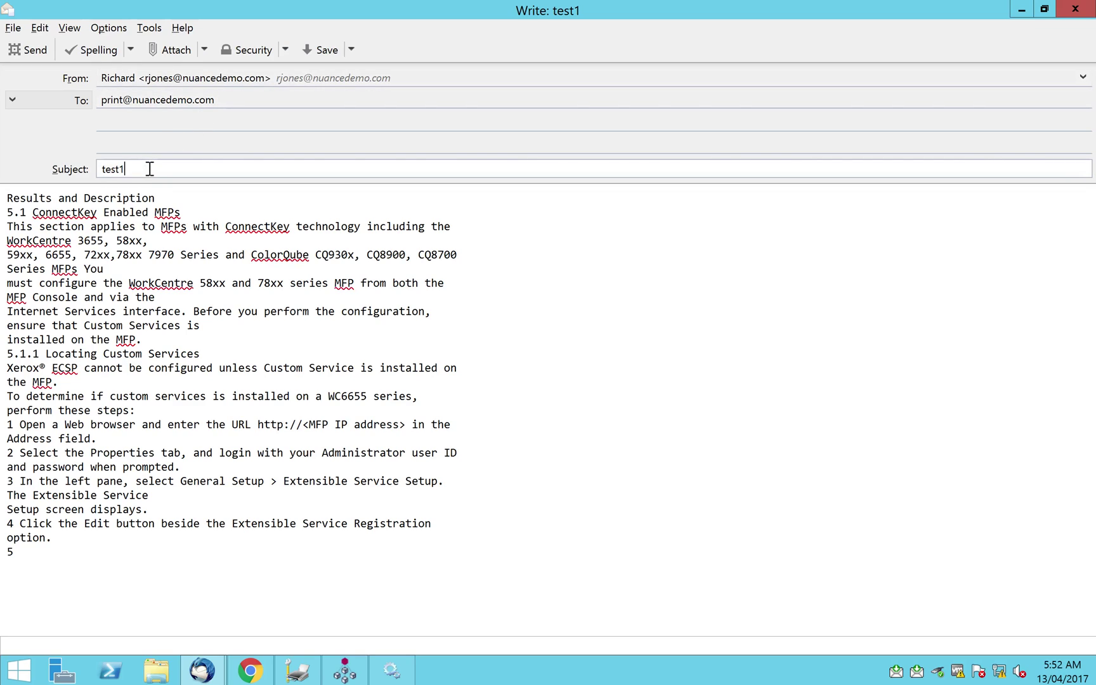
{"action": "key", "text": "BackSpace"}
{"action": "type", "text": "-1"}
{"action": "left_click", "coordinate": [25, 49]}
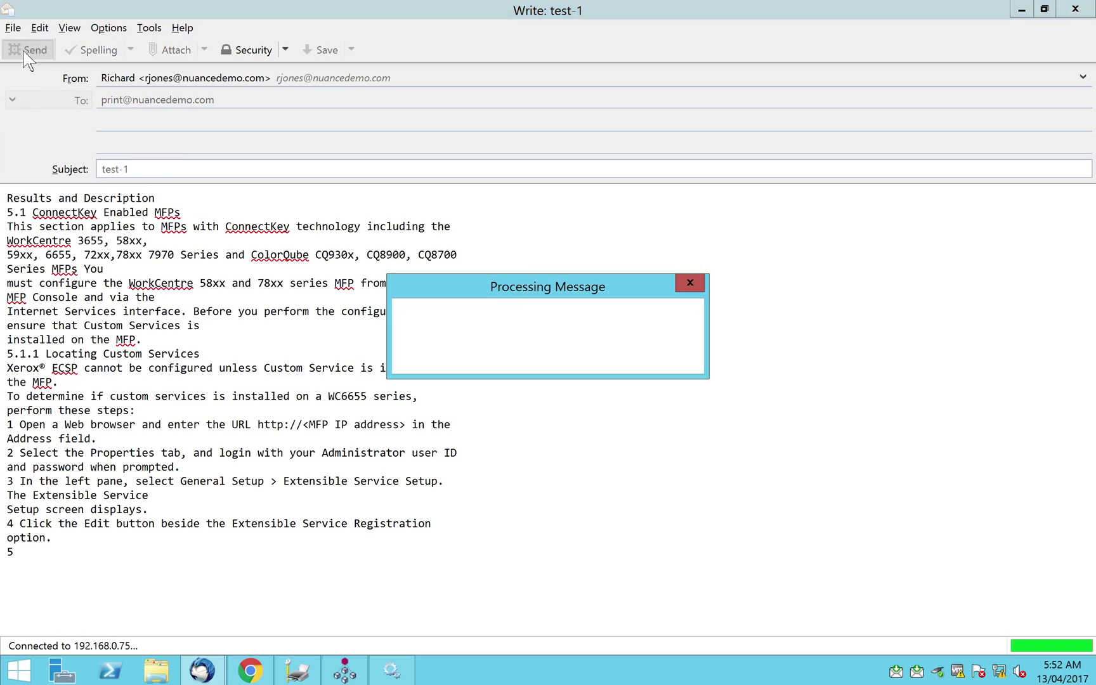
{"action": "left_click", "coordinate": [250, 673]}
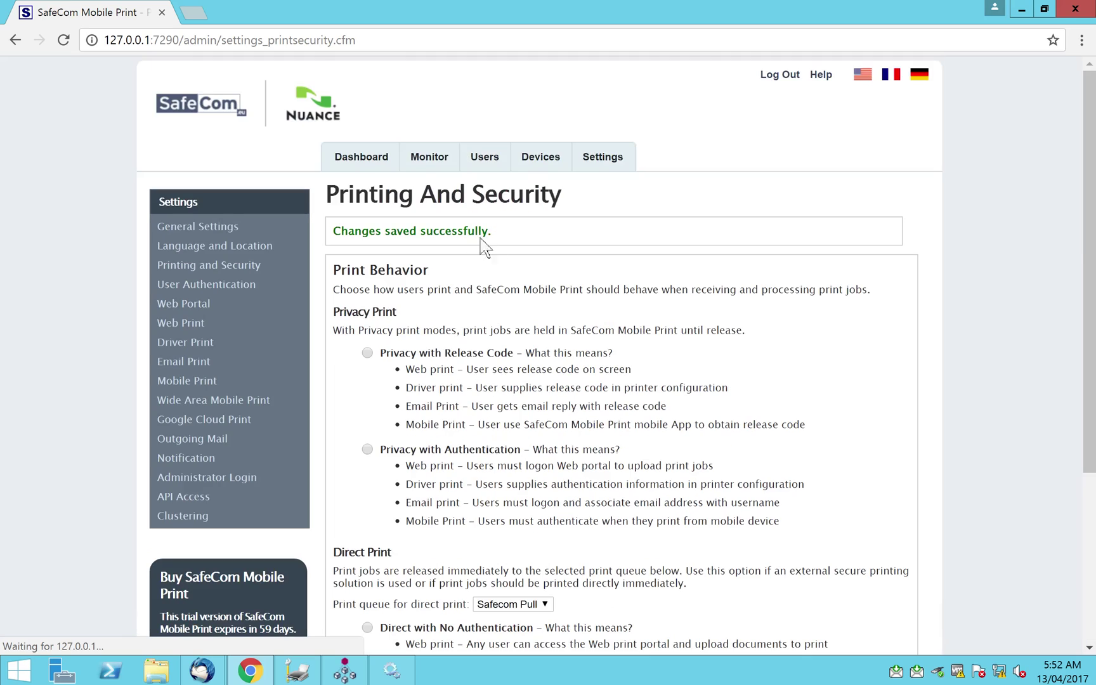
Reload the job monitor until job 17, test-1, shows Printed (Safecom Pull), then bring up SafeCom Administrator
{"action": "left_click", "coordinate": [416, 157]}
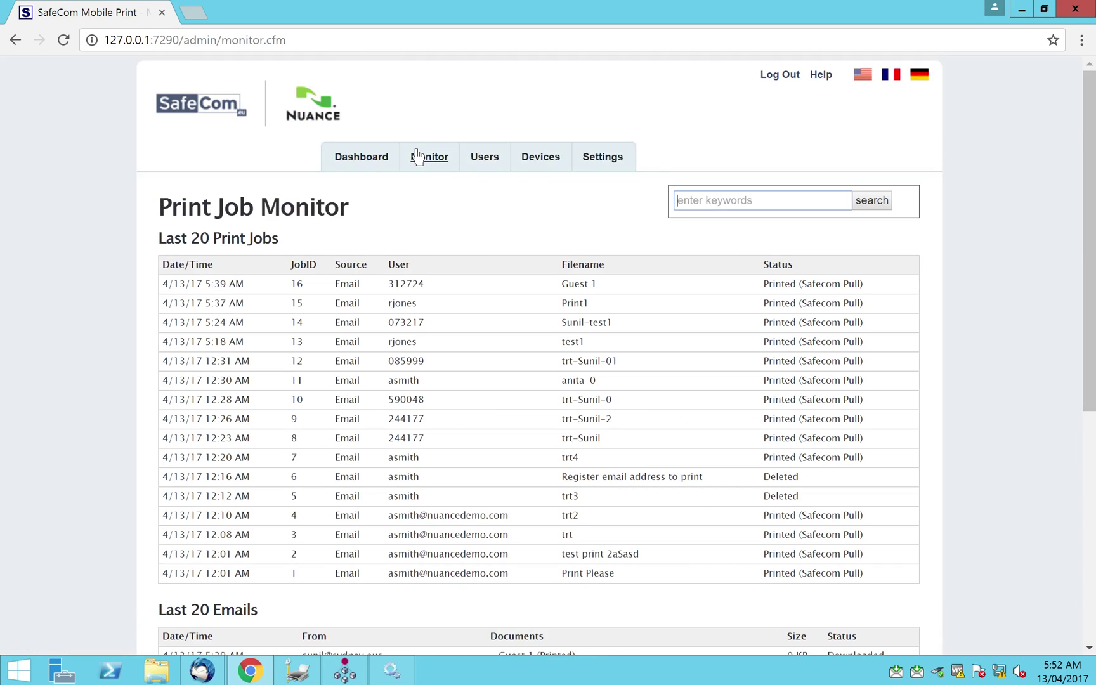
{"action": "left_click", "coordinate": [416, 156]}
{"action": "left_click", "coordinate": [416, 156]}
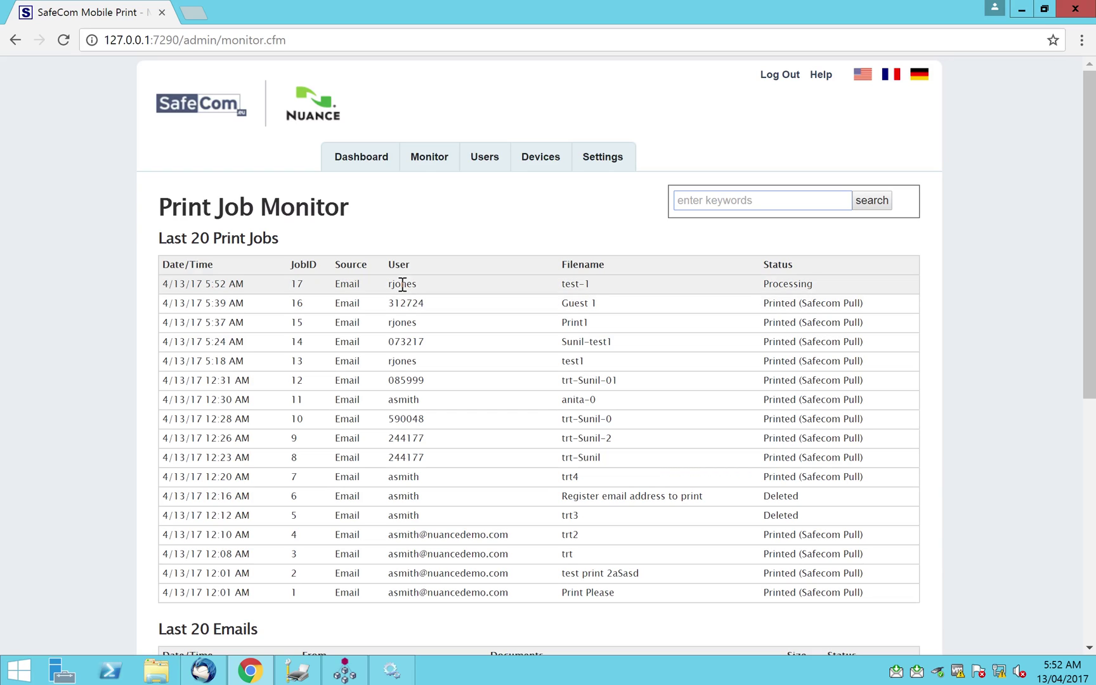
{"action": "left_click", "coordinate": [421, 153]}
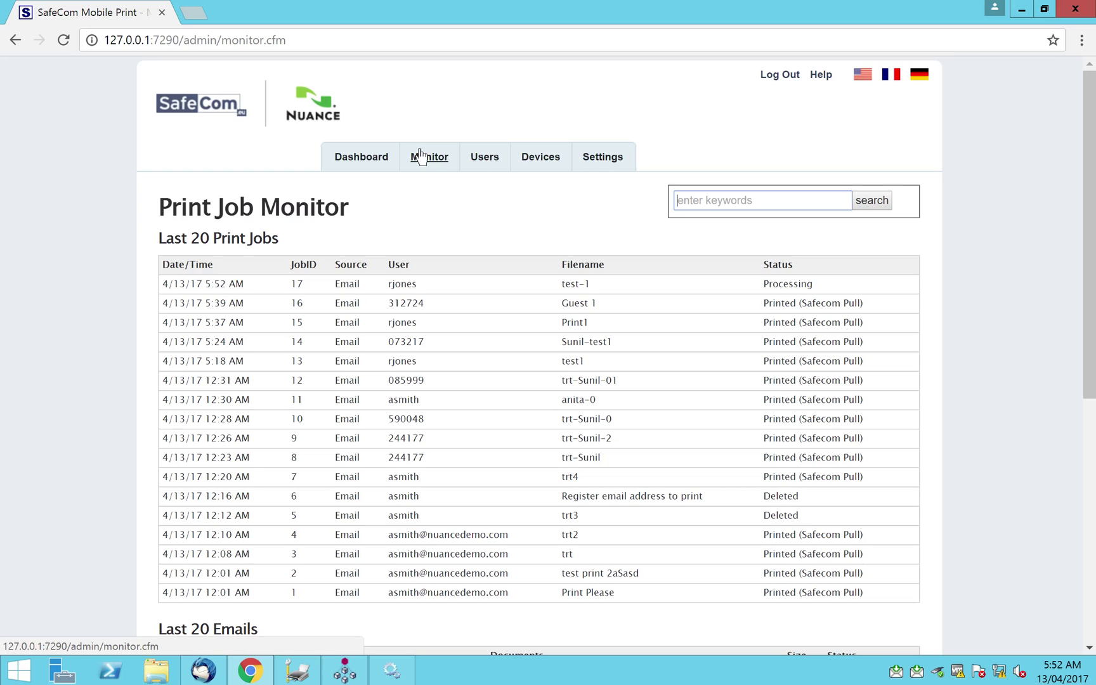
{"action": "left_click", "coordinate": [421, 153]}
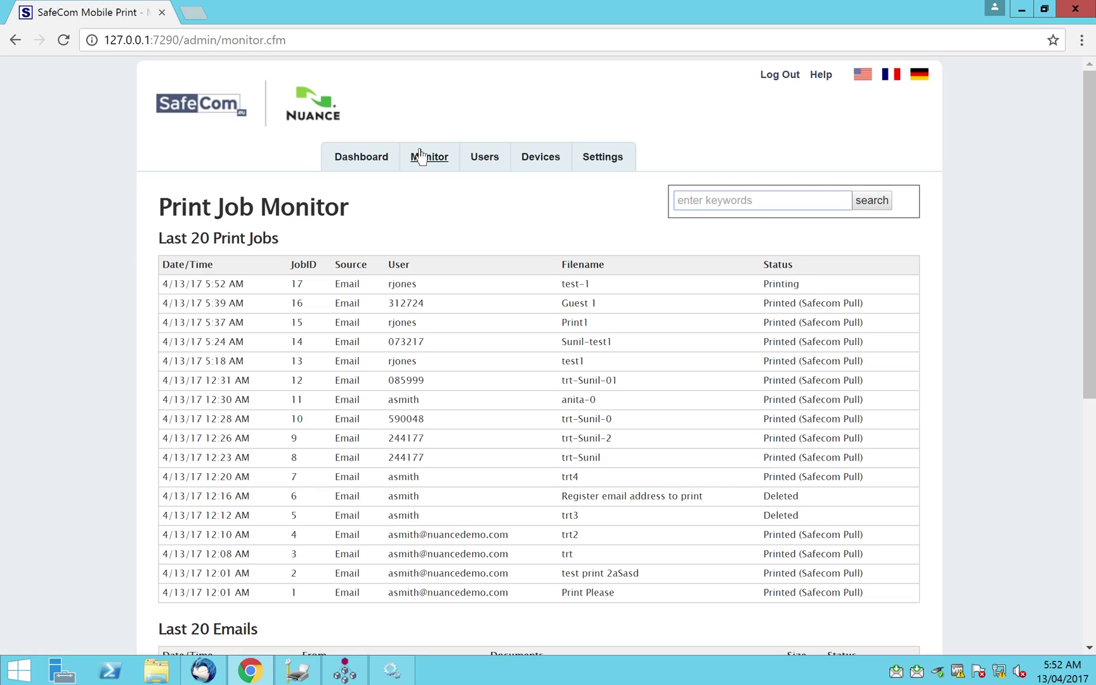
{"action": "left_click", "coordinate": [420, 155]}
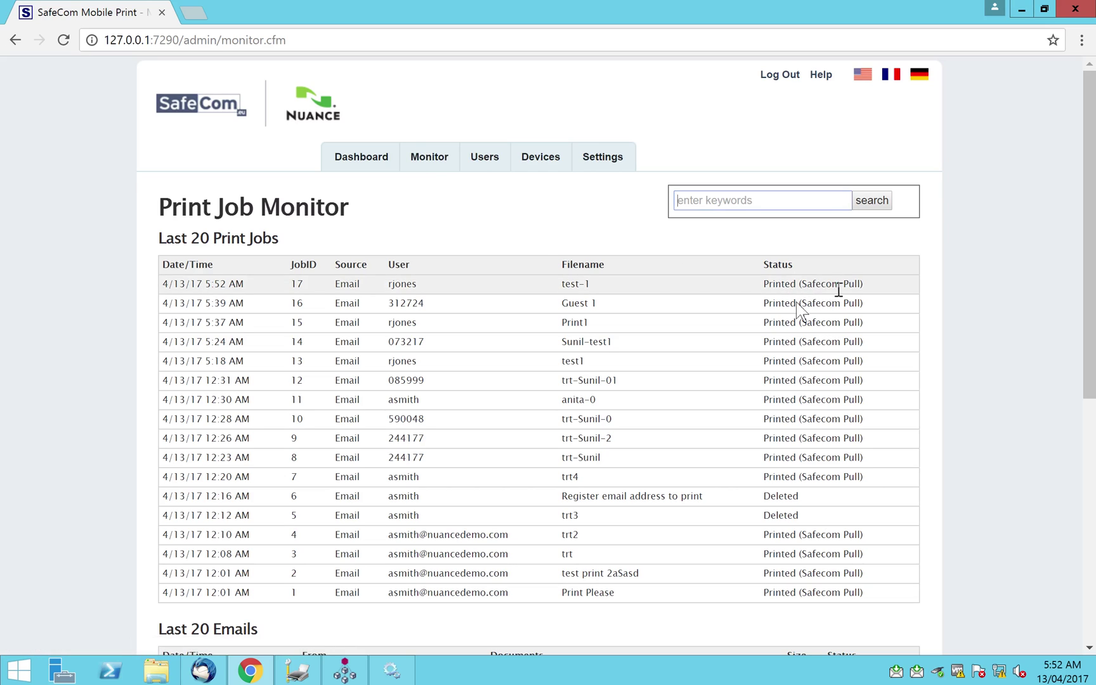
{"action": "left_click", "coordinate": [344, 670]}
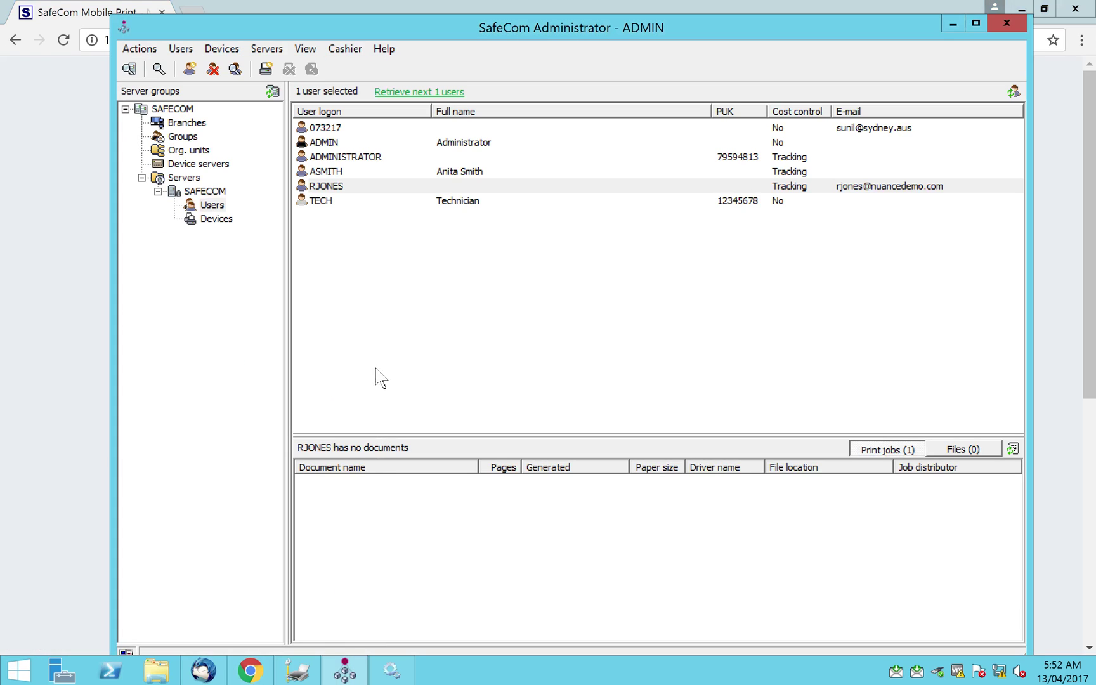
List the sending user's print jobs, refresh to show test-1, and minimise the Administrator
{"action": "left_click", "coordinate": [342, 185]}
{"action": "left_click", "coordinate": [894, 448]}
{"action": "left_click", "coordinate": [1011, 449]}
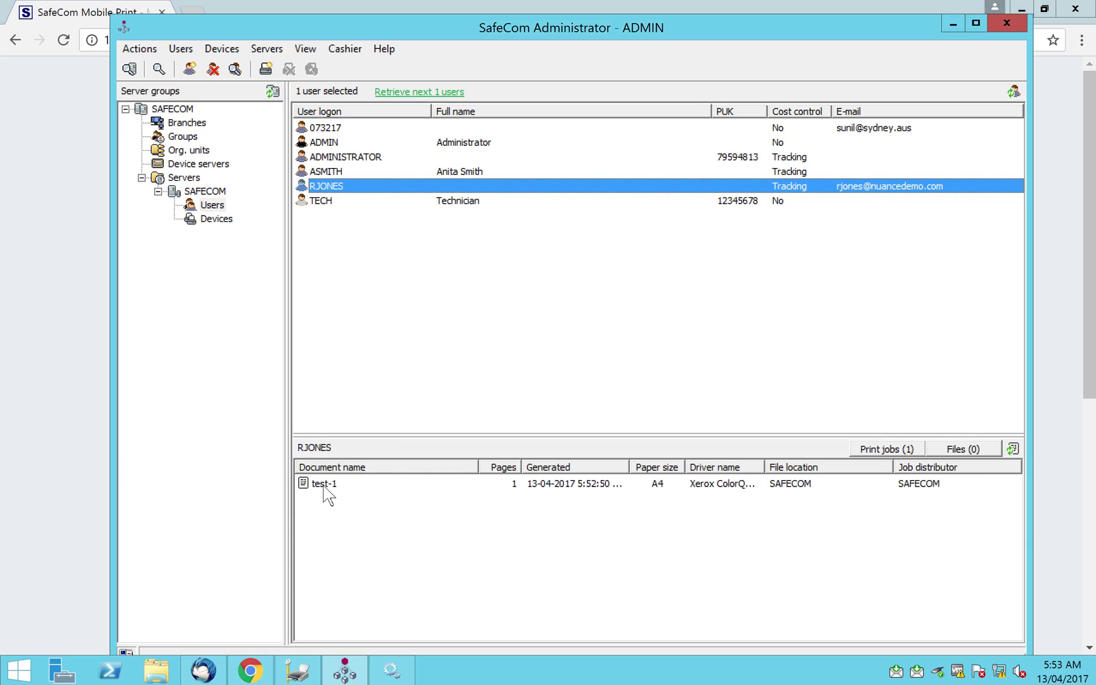
{"action": "left_click", "coordinate": [950, 24]}
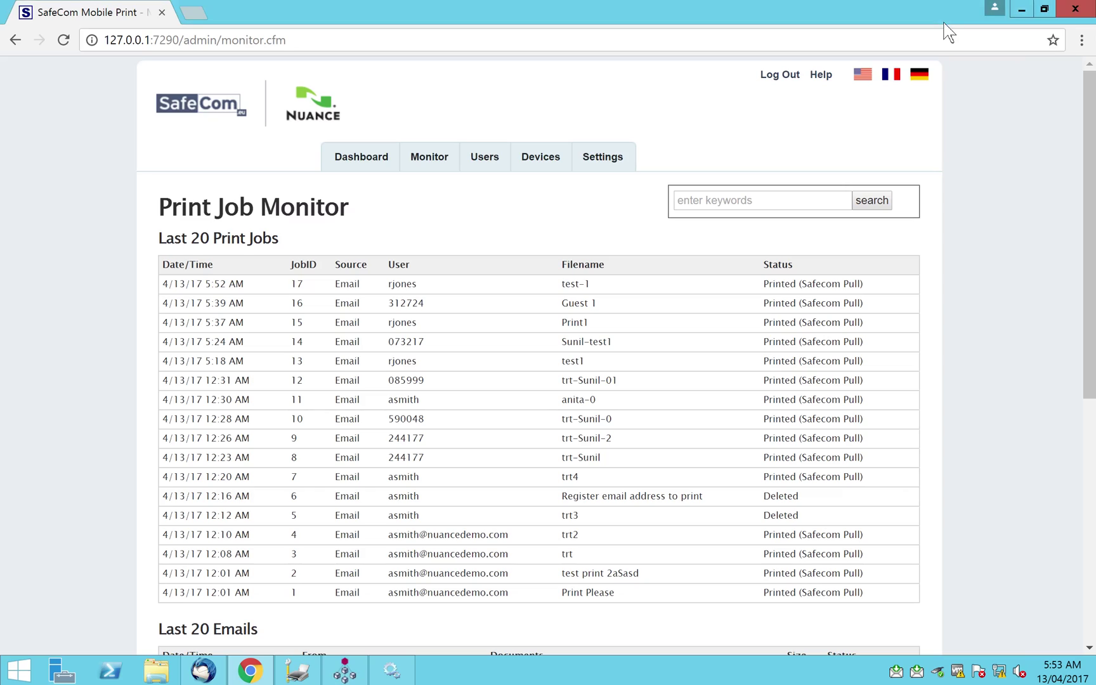
Reopen the sent test1 message as a new email from the unregistered sender identity
{"action": "left_click", "coordinate": [1018, 10]}
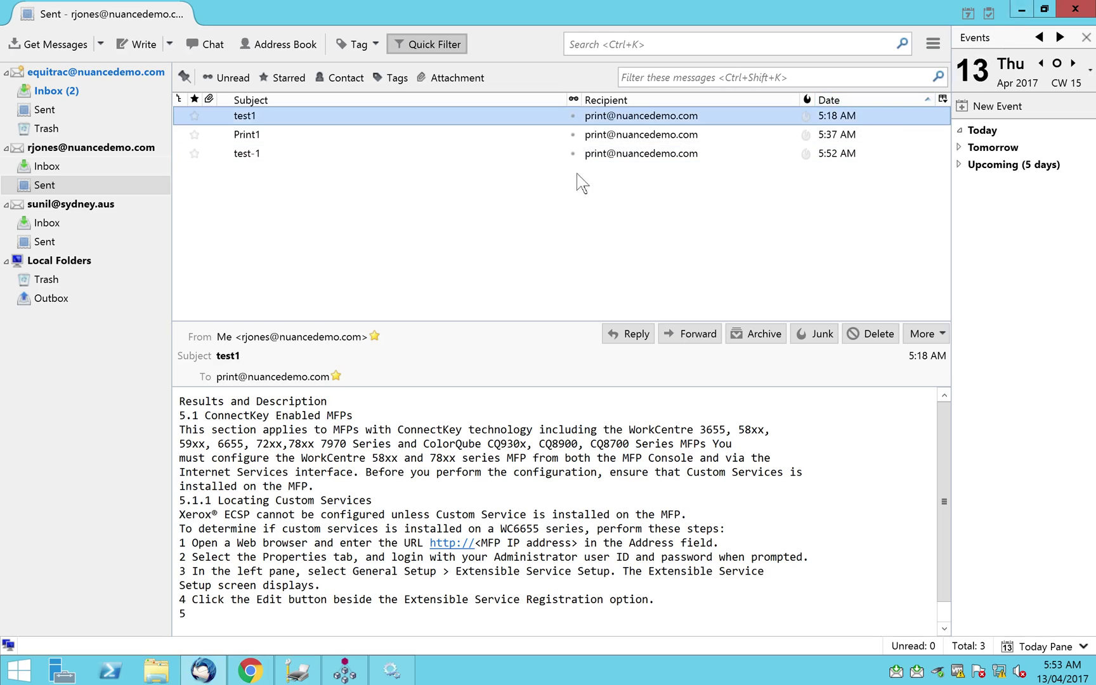
{"action": "left_click", "coordinate": [78, 203]}
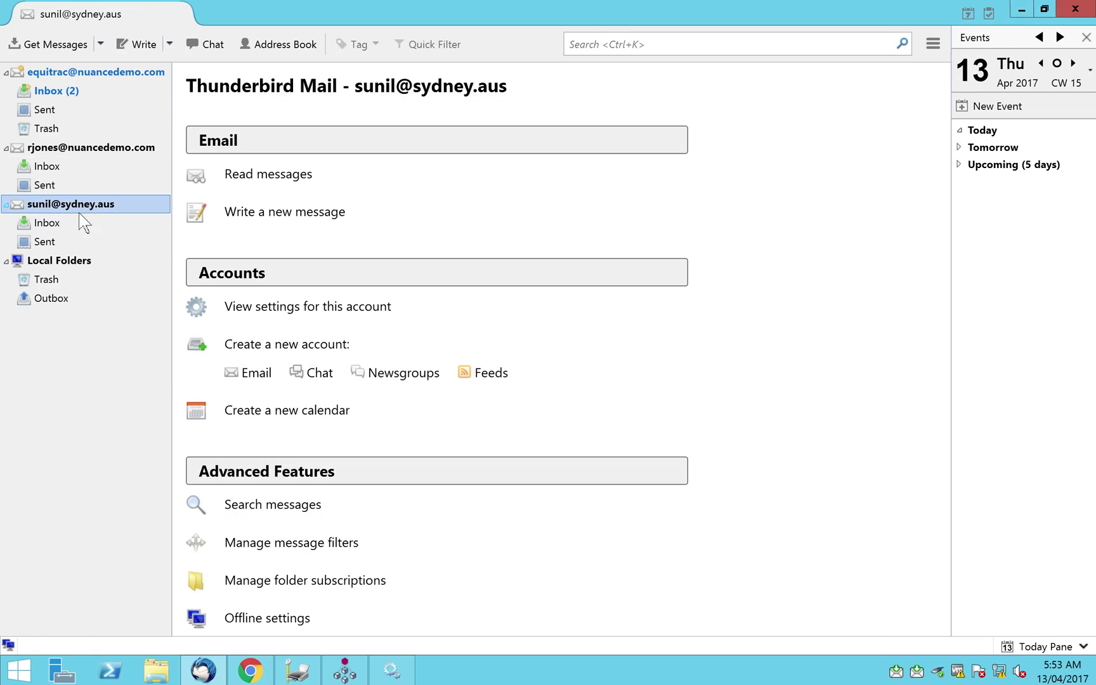
{"action": "left_click", "coordinate": [43, 246]}
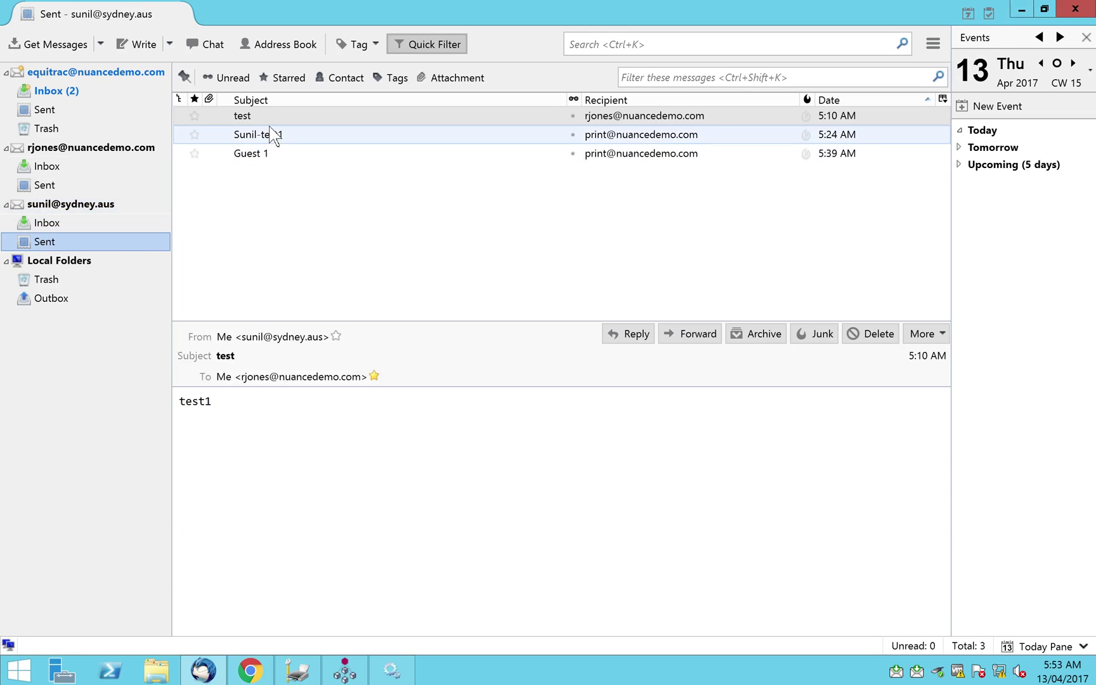
{"action": "left_click", "coordinate": [81, 186]}
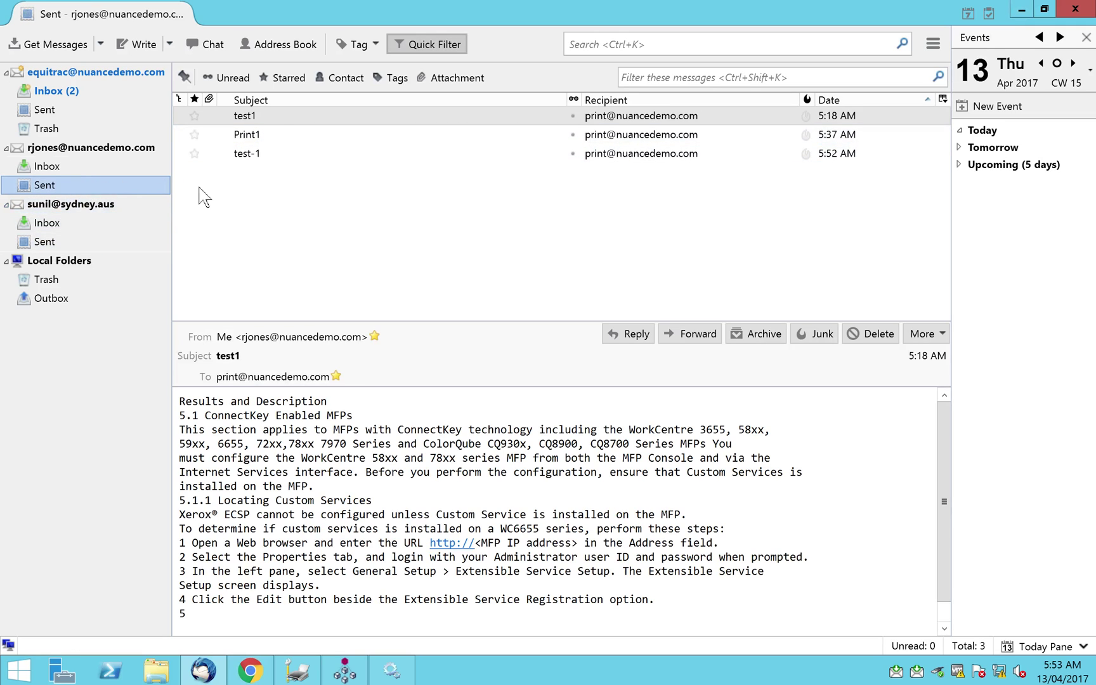
{"action": "right_click", "coordinate": [278, 114]}
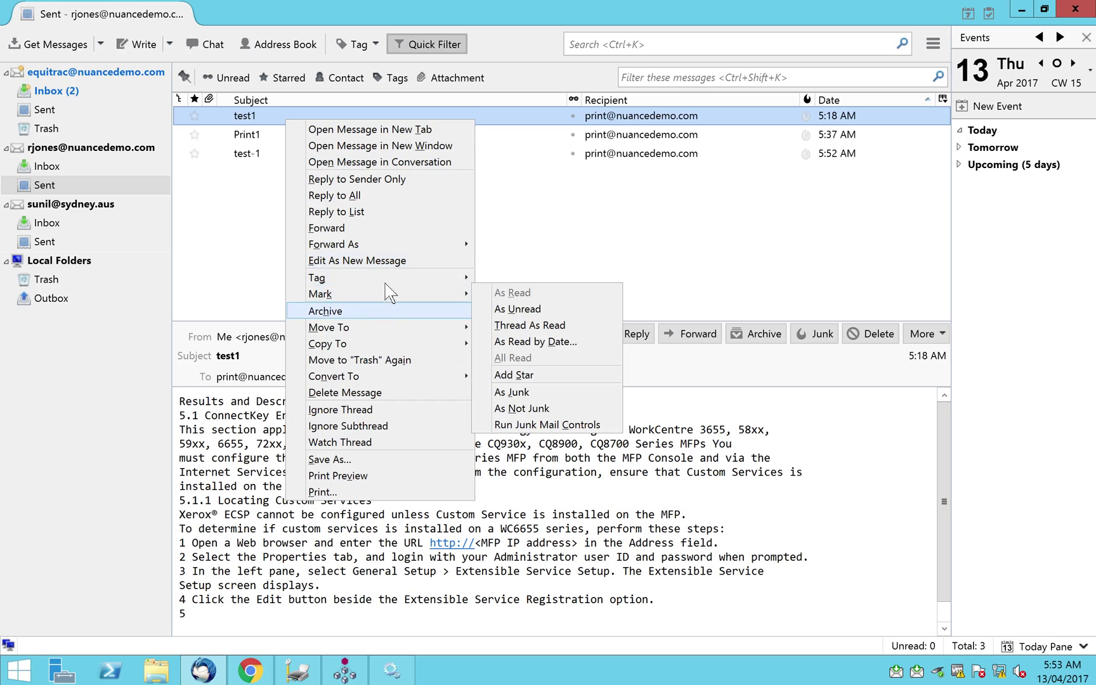
{"action": "left_click", "coordinate": [395, 260]}
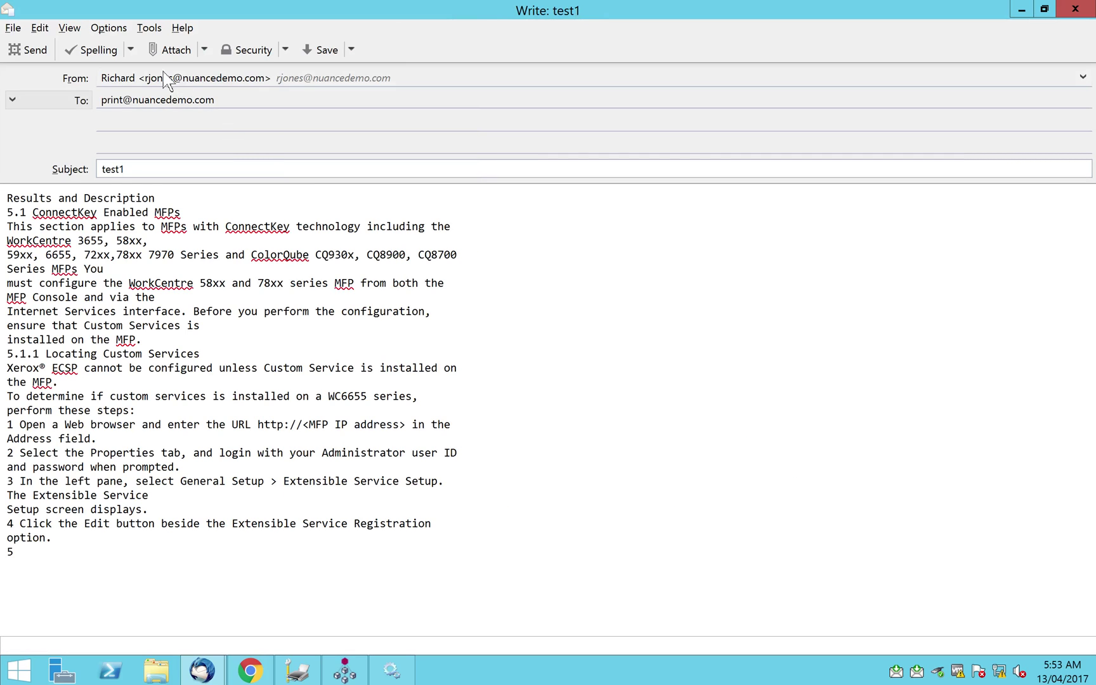
{"action": "left_click", "coordinate": [162, 75]}
{"action": "left_click", "coordinate": [156, 132]}
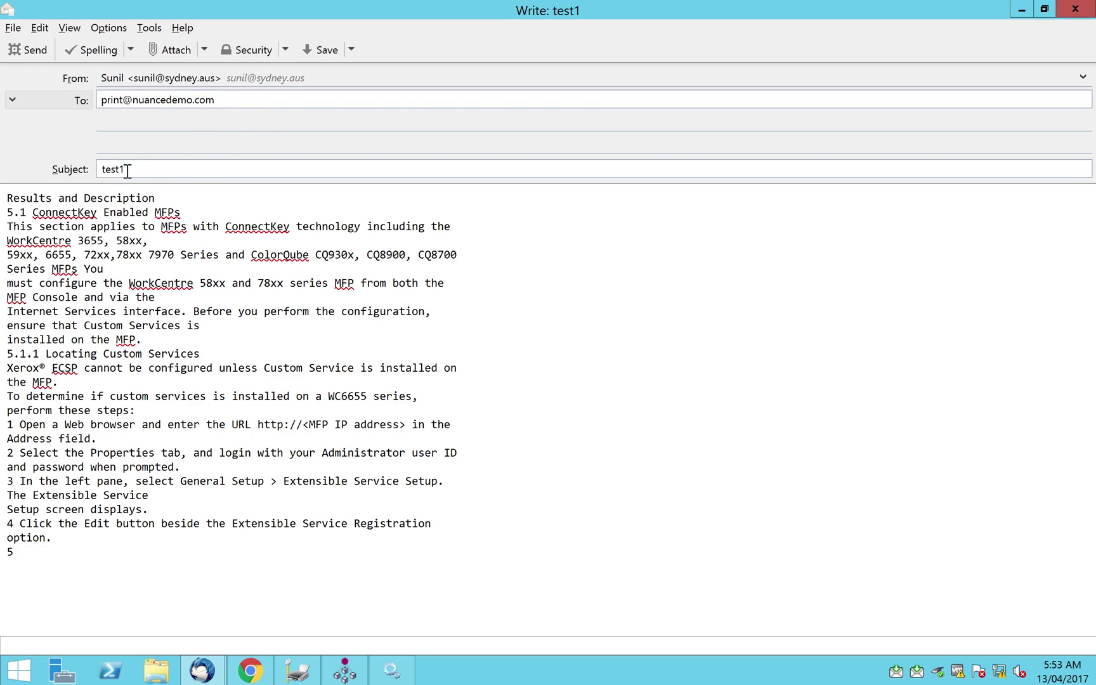
Change the subject to 'guest-1' and send it to the print address
{"action": "left_click", "coordinate": [84, 170]}
{"action": "type", "text": "g"}
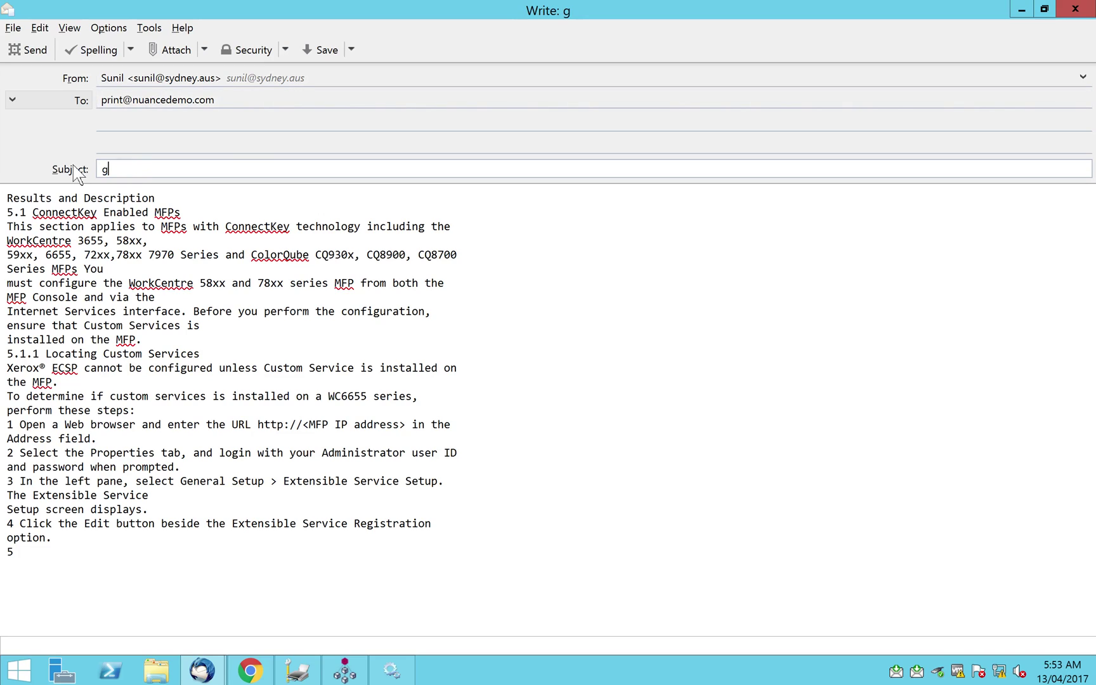
{"action": "type", "text": "uest-1"}
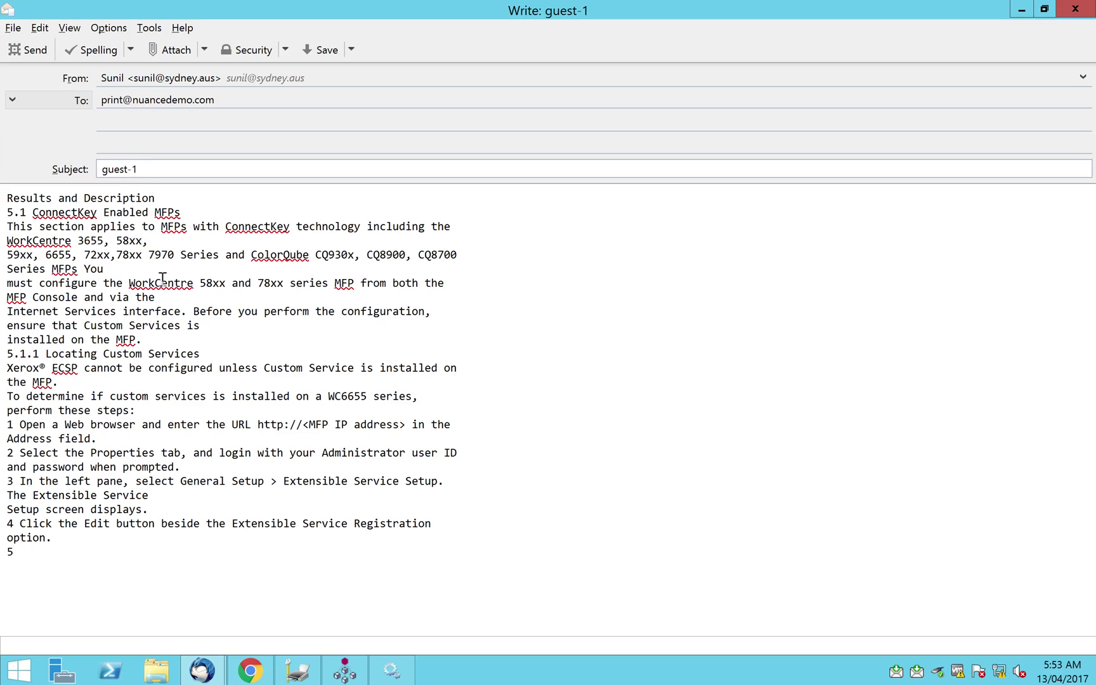
{"action": "left_click", "coordinate": [19, 49]}
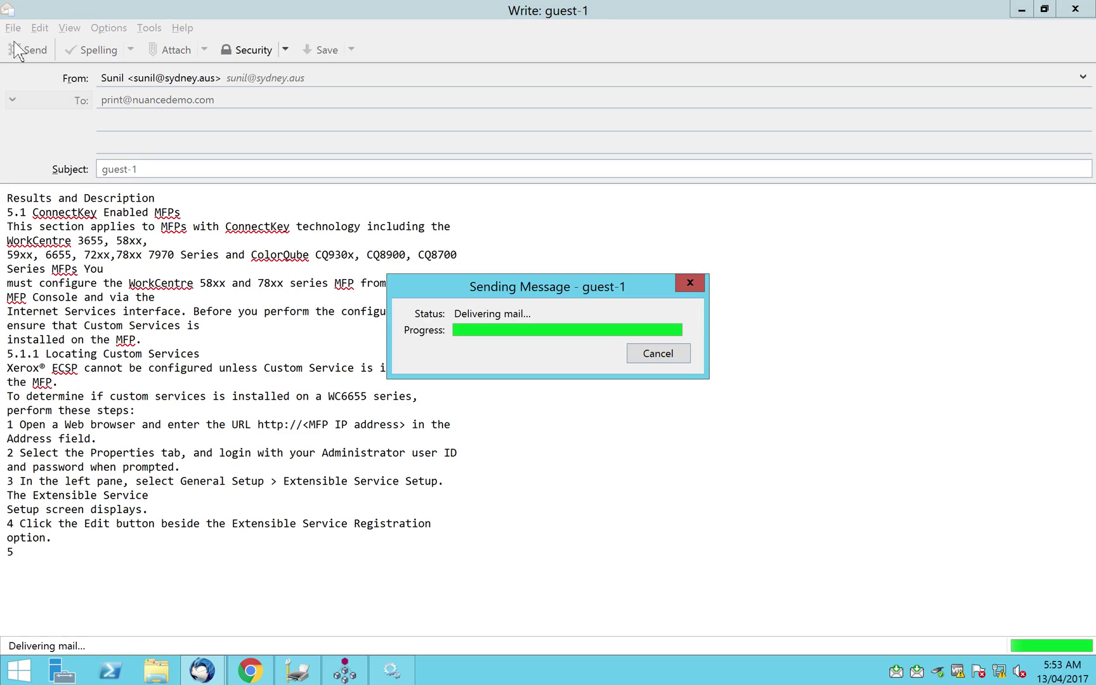
{"action": "left_click", "coordinate": [249, 673]}
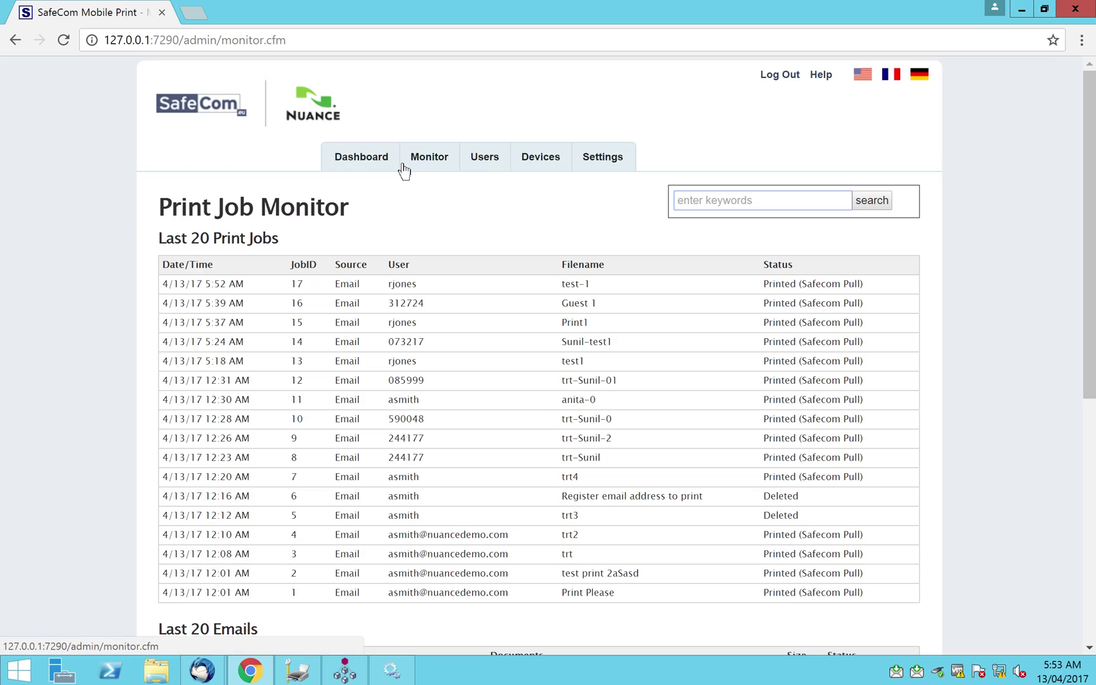
Reload the Print Job Monitor until job 18, guest-1, is listed as Awaiting processing
{"action": "left_click", "coordinate": [420, 159]}
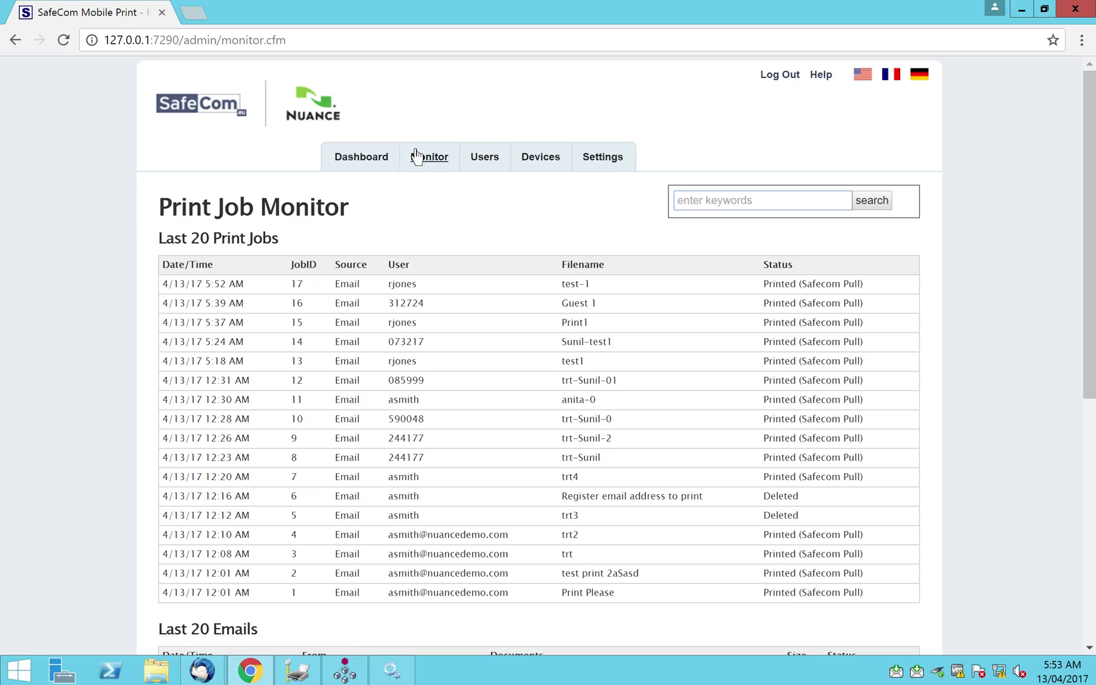
{"action": "left_click", "coordinate": [416, 156]}
{"action": "left_click", "coordinate": [417, 156]}
{"action": "left_click", "coordinate": [419, 155]}
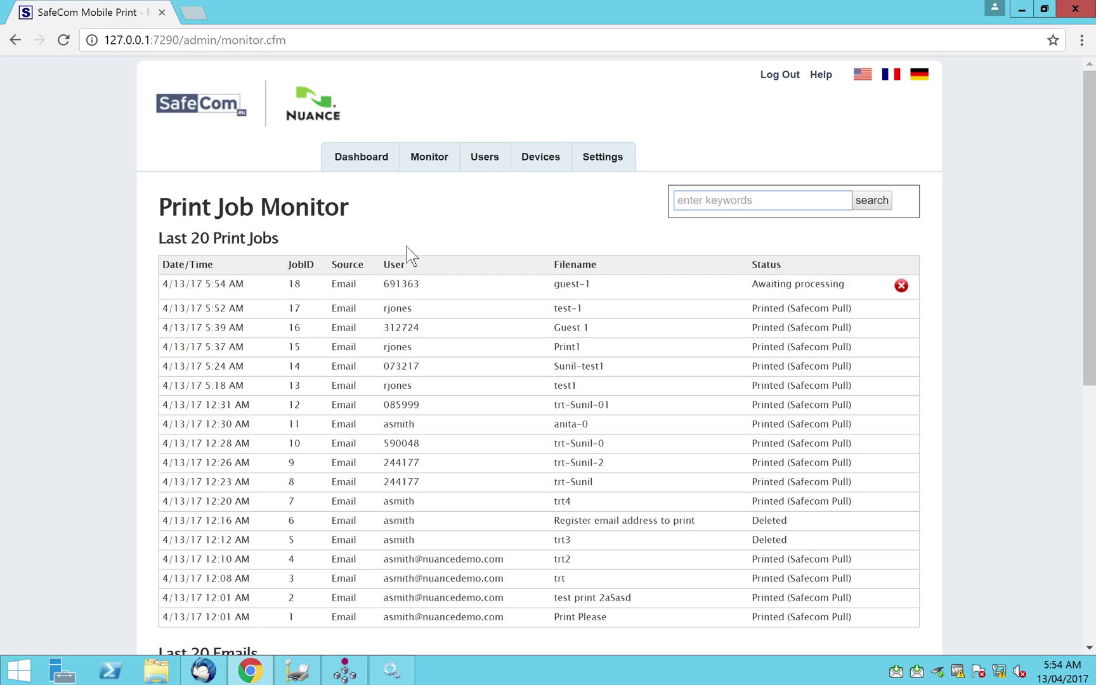
{"action": "left_click", "coordinate": [420, 156]}
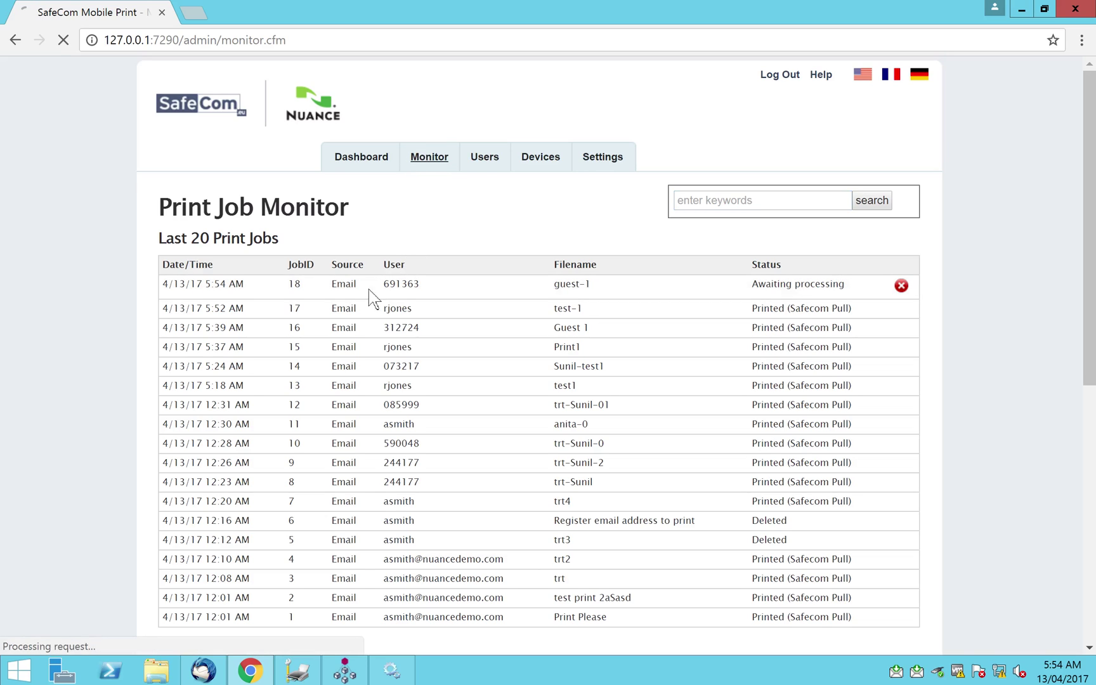
Preview the 'Welcome email with login' in the unknown sender's Inbox to see the guest username and password
{"action": "left_click", "coordinate": [202, 670]}
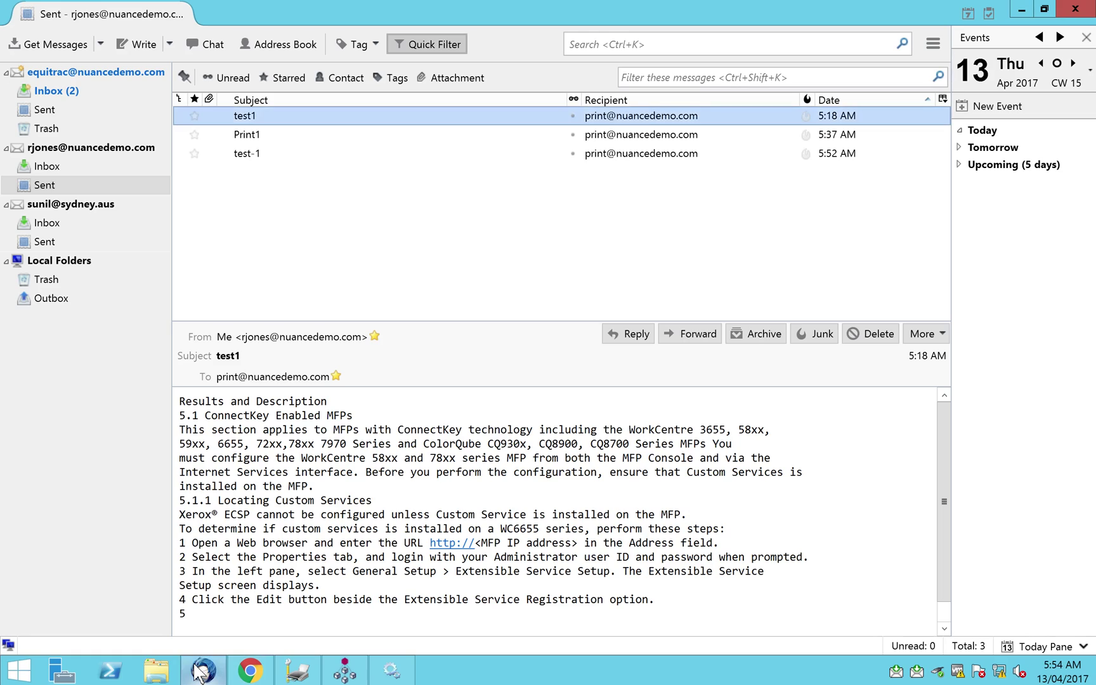
{"action": "left_click", "coordinate": [56, 222]}
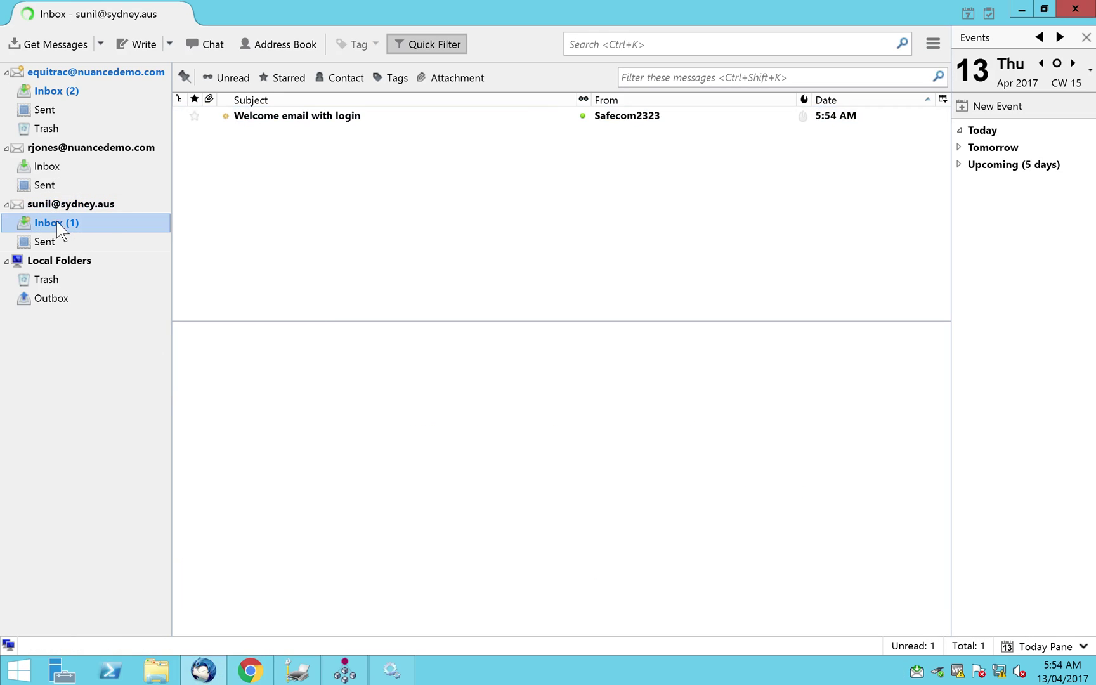
{"action": "left_click", "coordinate": [276, 116]}
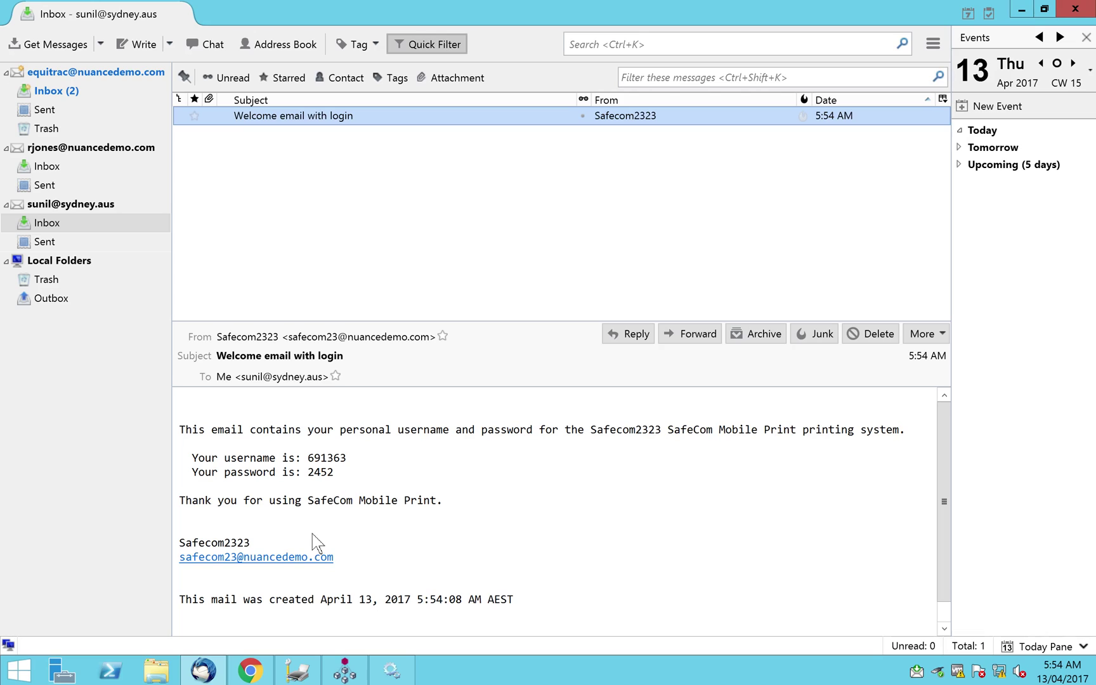
{"action": "left_click", "coordinate": [333, 664]}
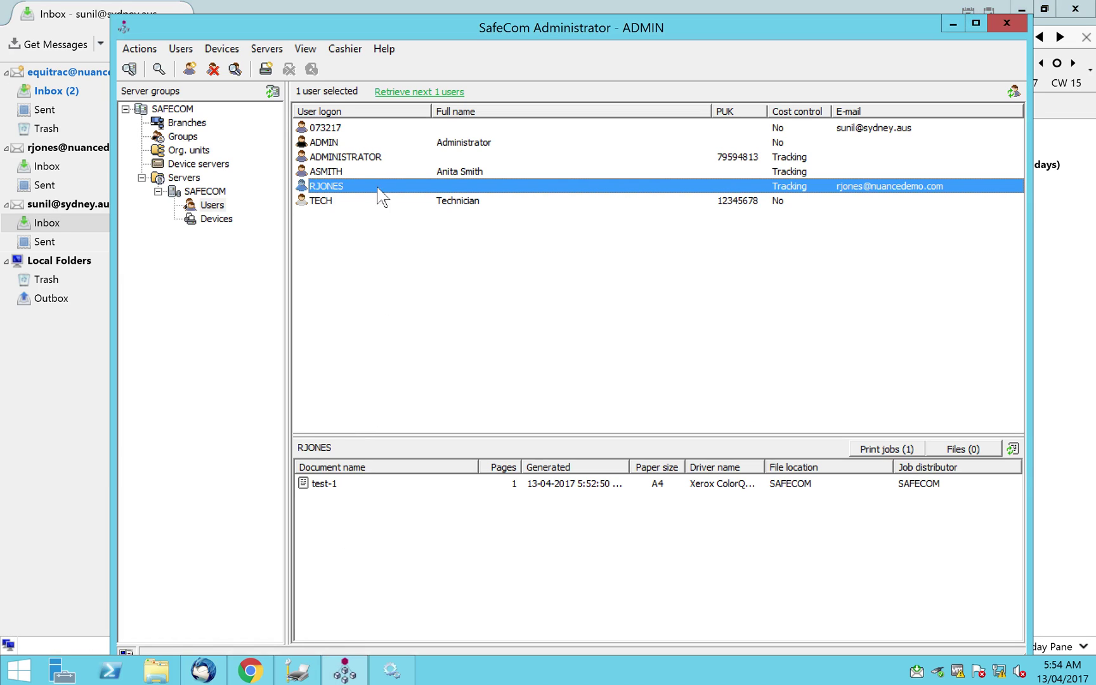
Retrieve users again, select the new guest user, and select its guest-1 print job held on SAFECOM
{"action": "left_click", "coordinate": [349, 126]}
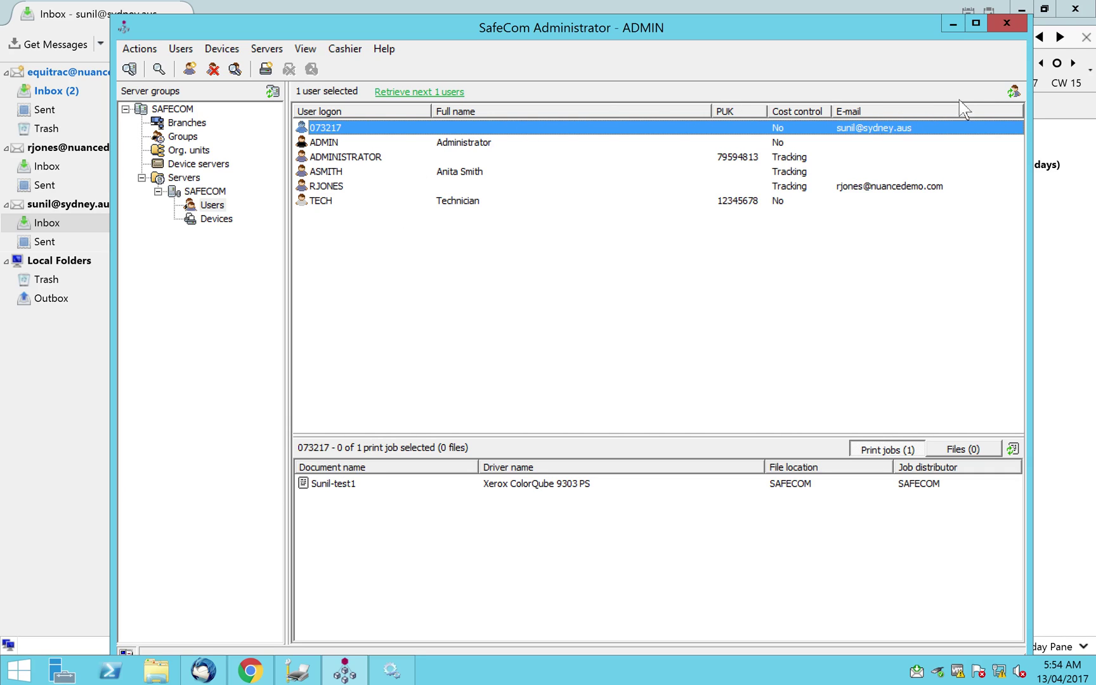
{"action": "left_click", "coordinate": [1012, 92]}
{"action": "left_click", "coordinate": [327, 130]}
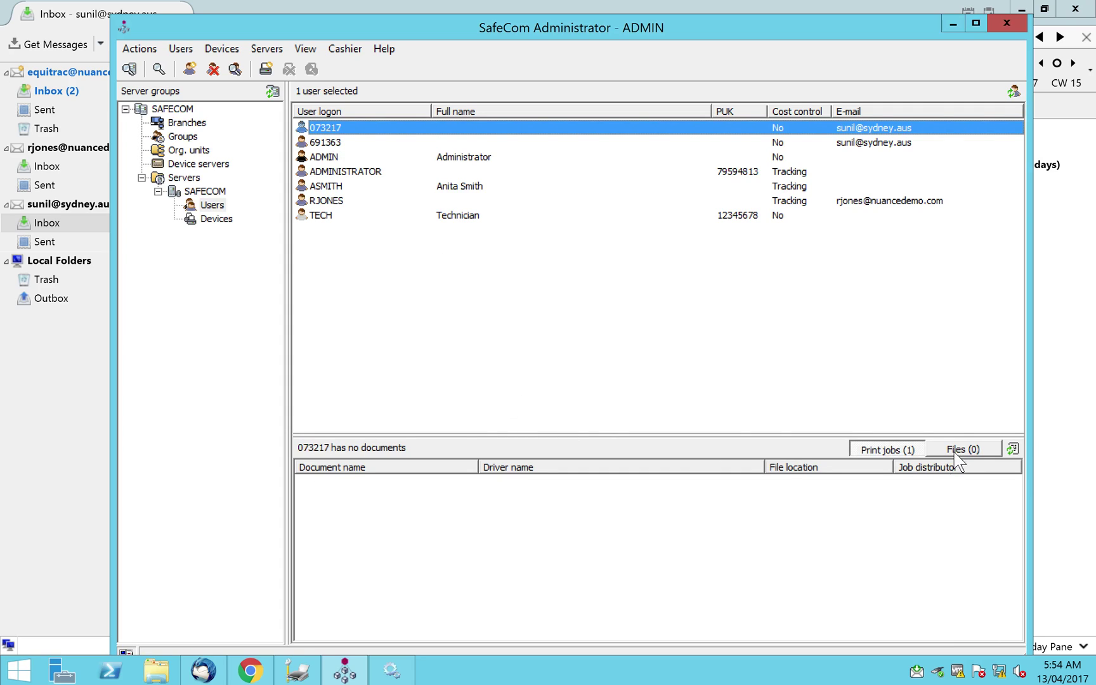
{"action": "left_click", "coordinate": [314, 484]}
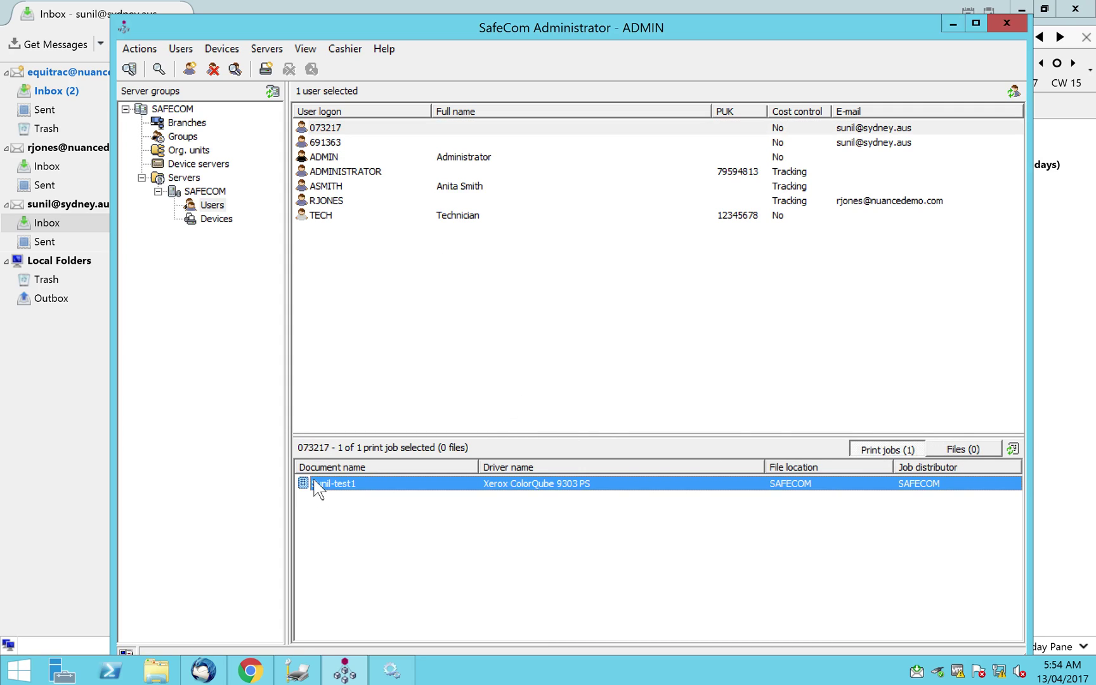
{"action": "left_click", "coordinate": [325, 139]}
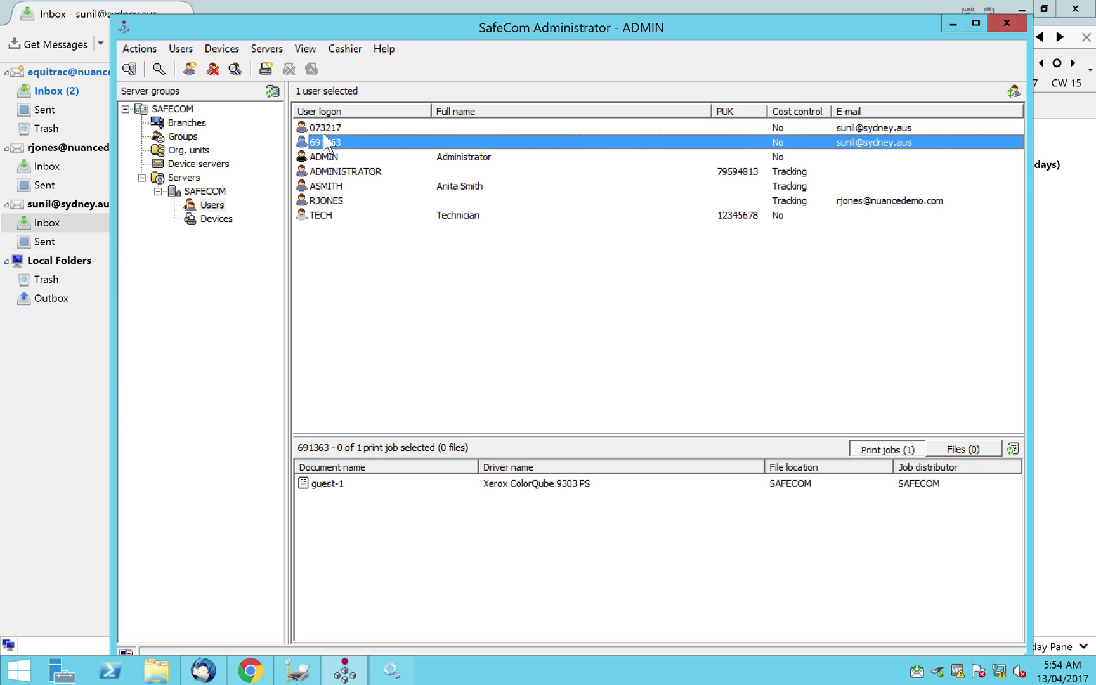
{"action": "left_click", "coordinate": [324, 483]}
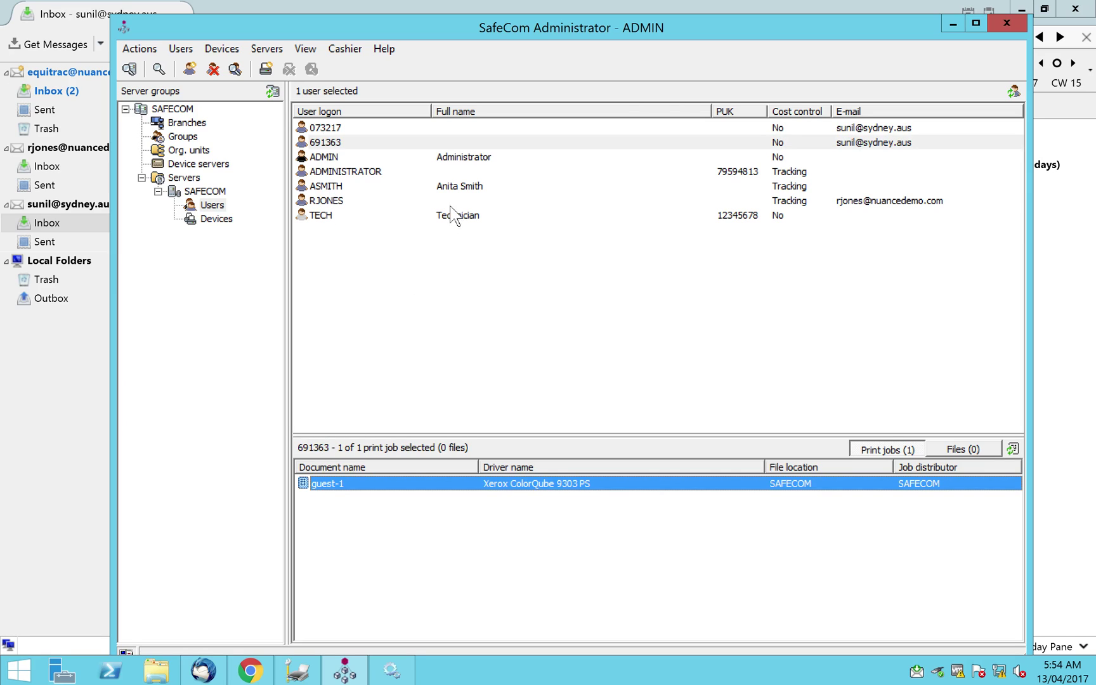
Check the guest-1 job in the monitor, review the Devices tab, and go to Settings
{"action": "left_click", "coordinate": [949, 23]}
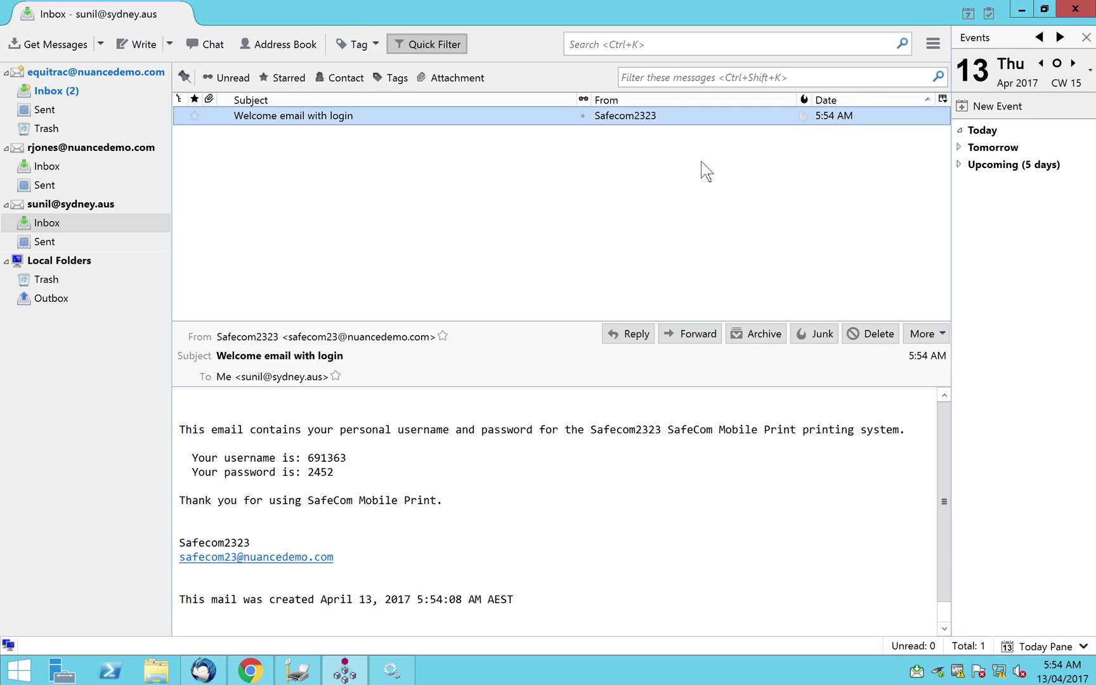
{"action": "left_click", "coordinate": [250, 669]}
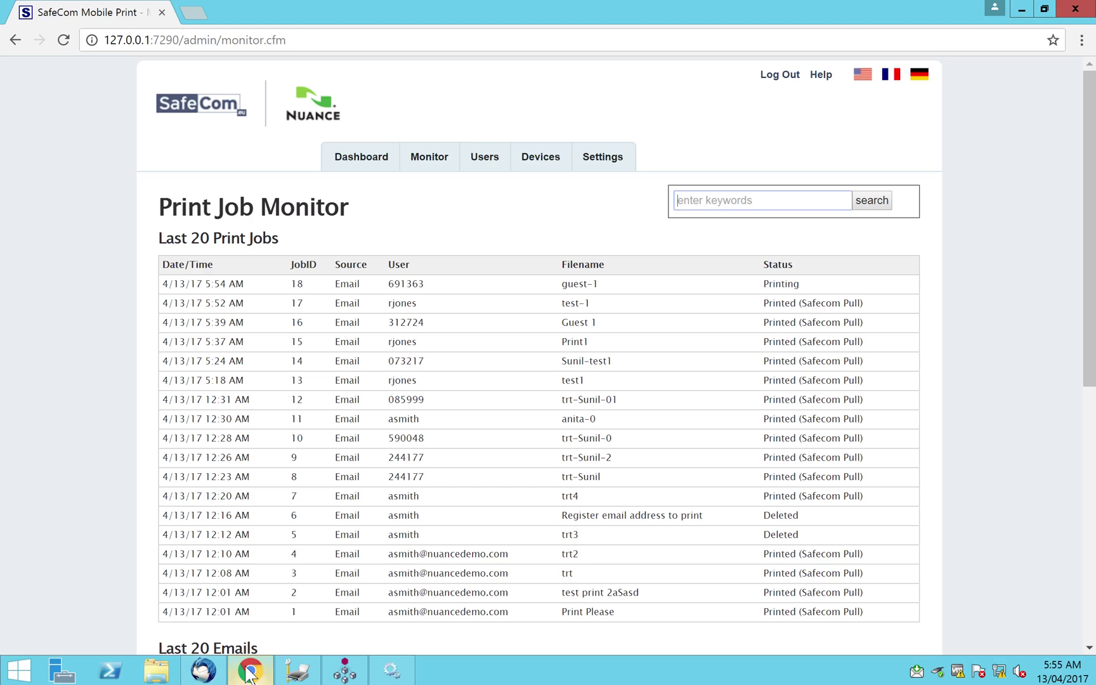
{"action": "left_click", "coordinate": [544, 156]}
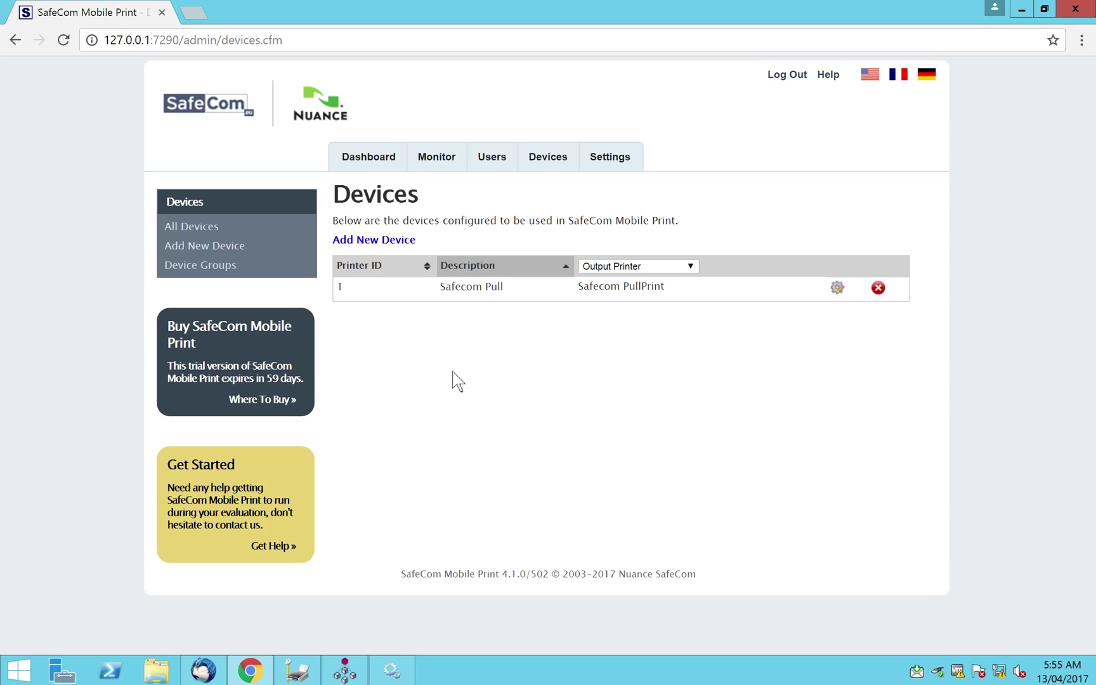
{"action": "left_click", "coordinate": [606, 158]}
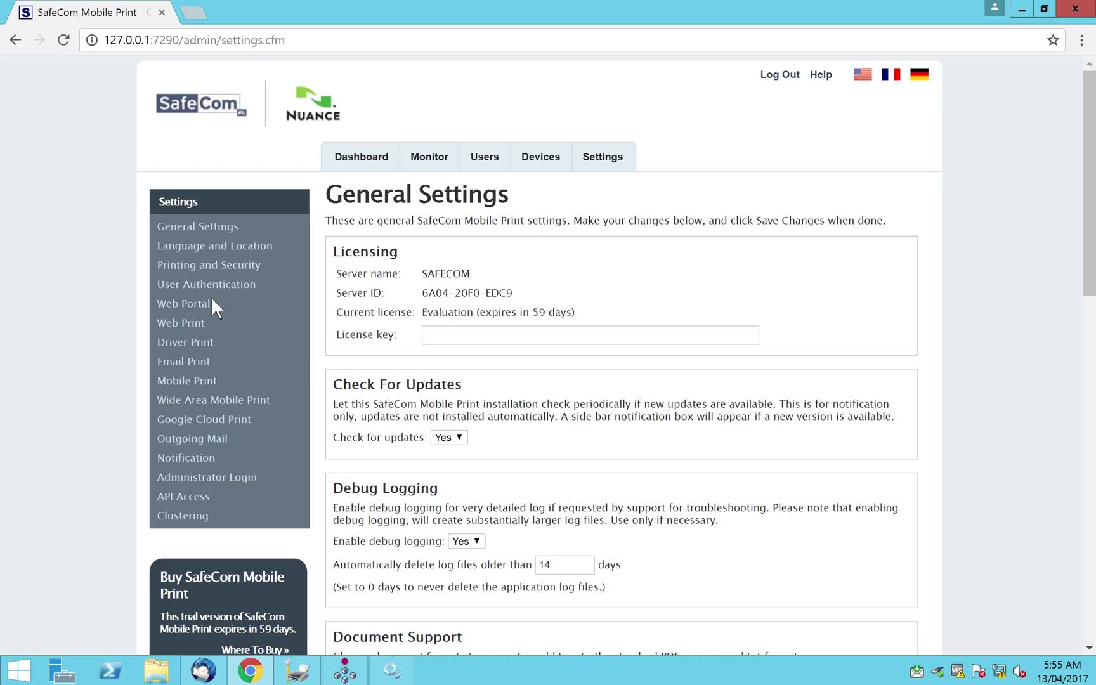
Review User Authentication settings, confirming created guest accounts are auto-deleted after 1 minute
{"action": "left_click", "coordinate": [207, 279]}
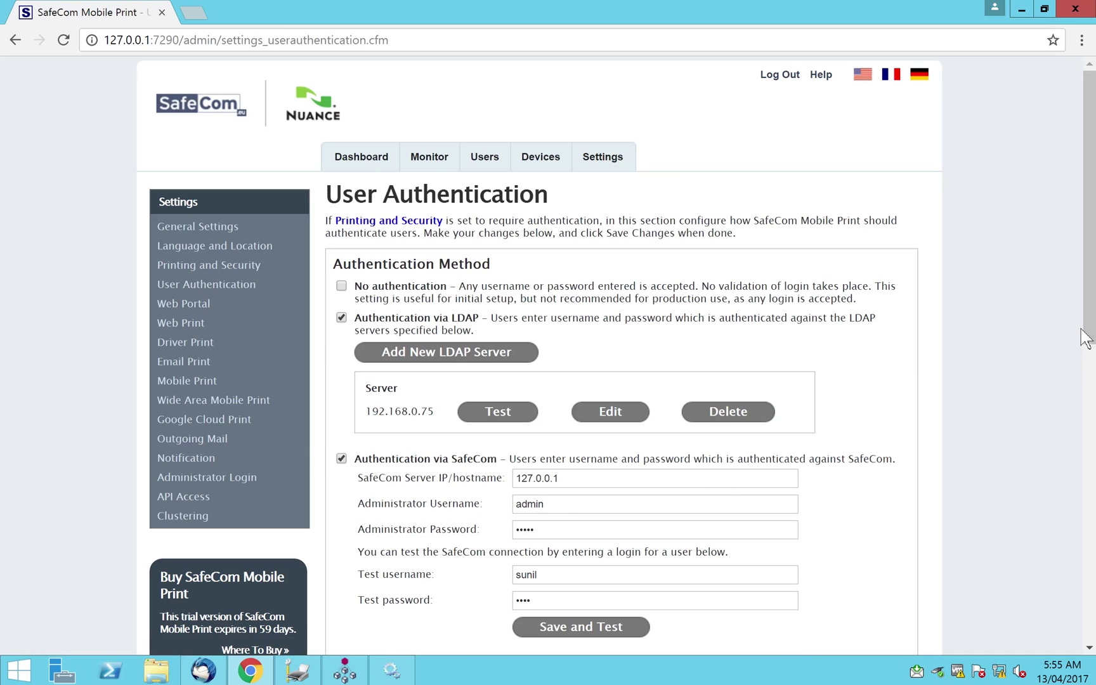
{"action": "scroll", "coordinate": [1079, 420], "scroll_direction": "down", "scroll_amount": 3}
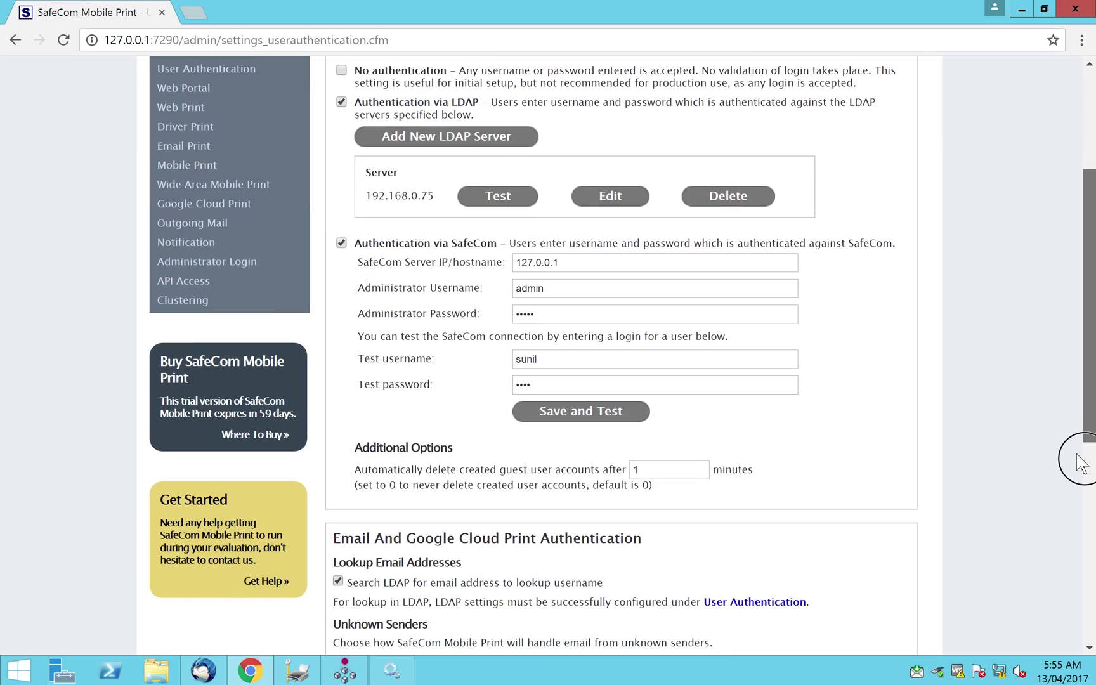
{"action": "scroll", "coordinate": [1081, 463], "scroll_direction": "down", "scroll_amount": 1}
{"action": "left_click", "coordinate": [678, 406]}
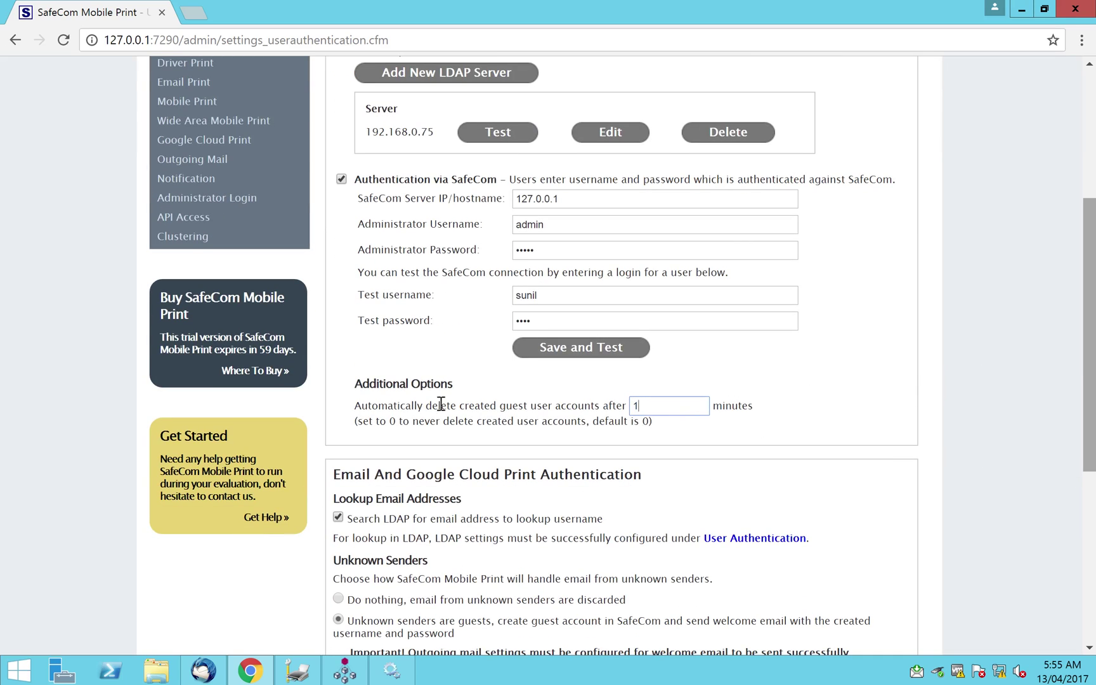
{"action": "left_click_drag", "start_coordinate": [379, 406], "coordinate": [549, 404]}
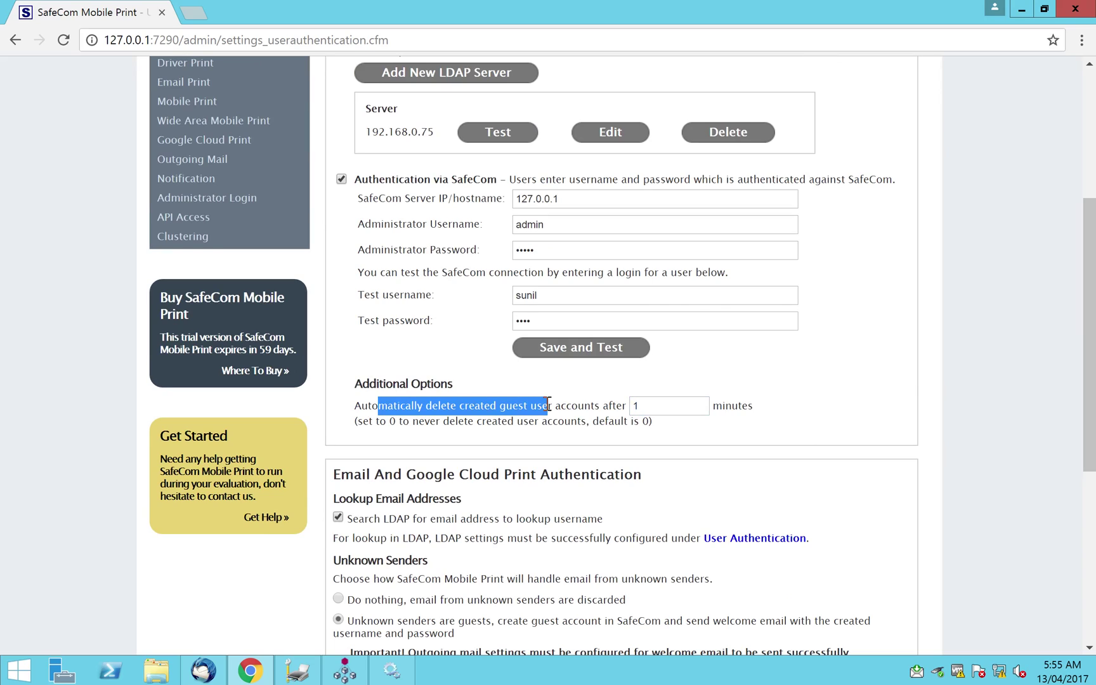
{"action": "left_click", "coordinate": [675, 405]}
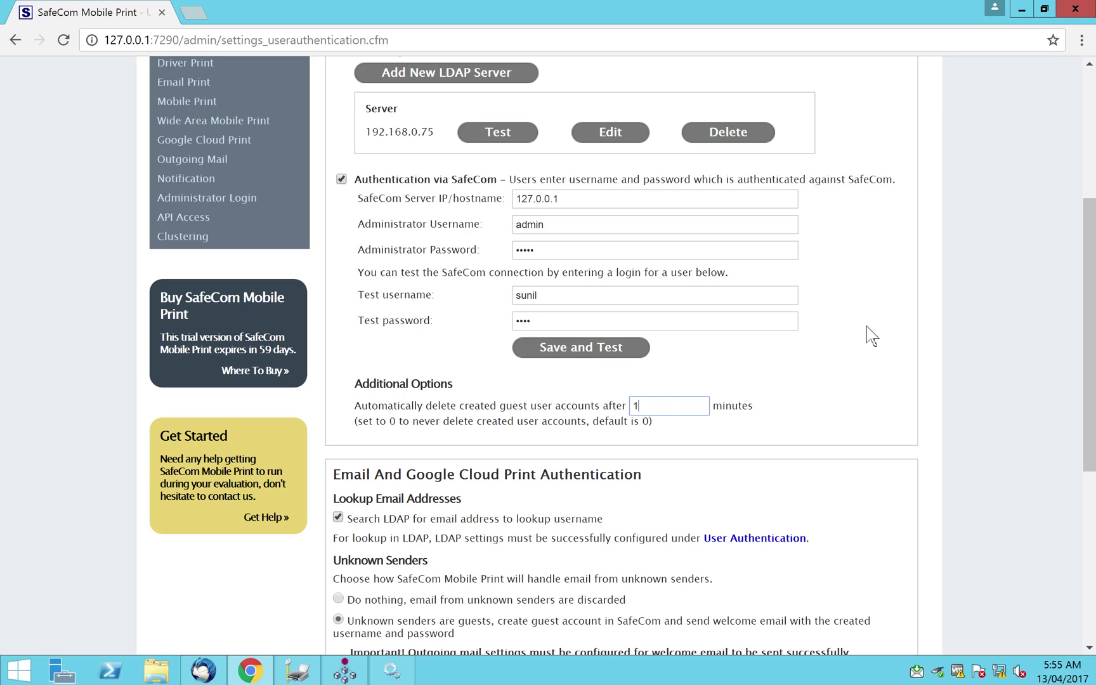
{"action": "left_click", "coordinate": [1084, 279]}
{"action": "left_click_drag", "start_coordinate": [1084, 279], "coordinate": [1076, 82]}
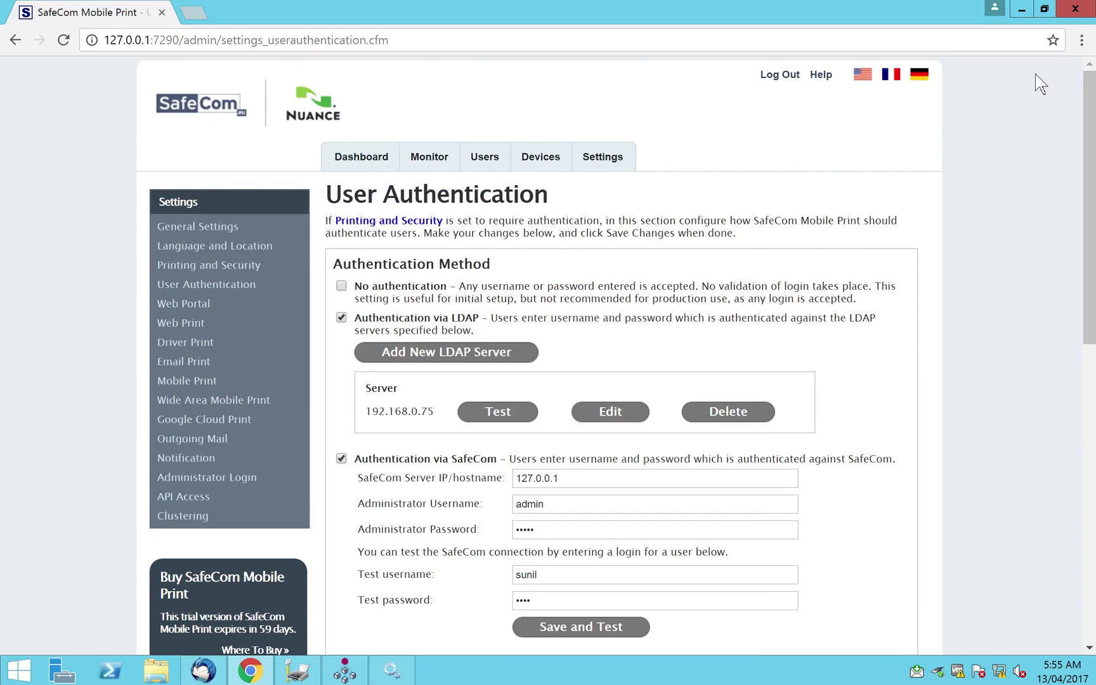